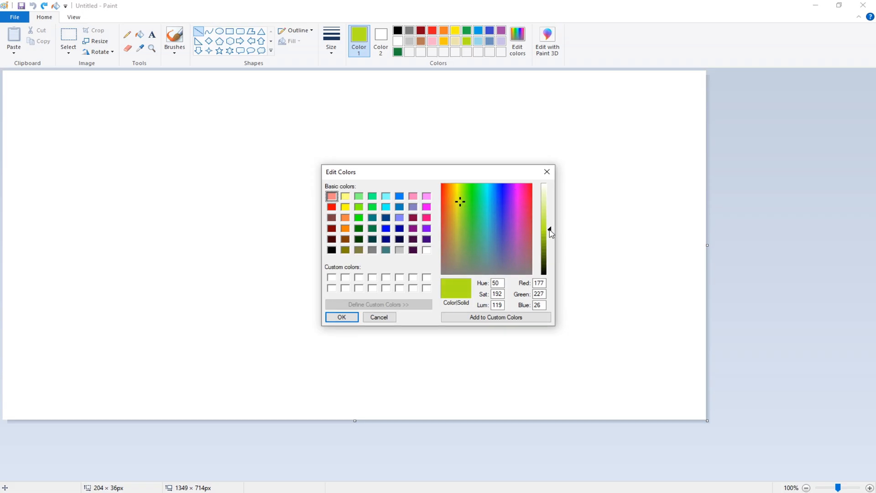
- Mix two custom shades from the palette's green: a medium dark green and a darker one with RGB 19, 98, 43
mouse_move(551, 234)
left_mouse_down()
mouse_move(551, 250)
mouse_move(551, 241)
left_mouse_up()
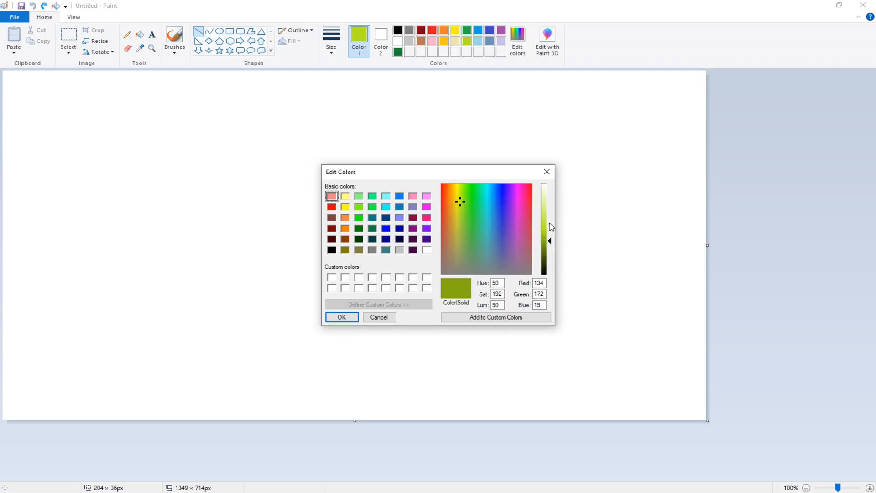
left_click(548, 172)
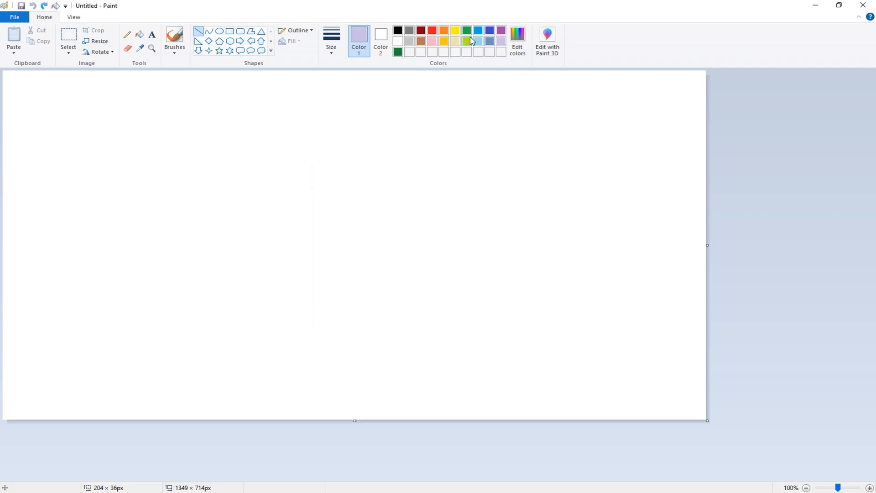
left_click(467, 30)
left_click(518, 36)
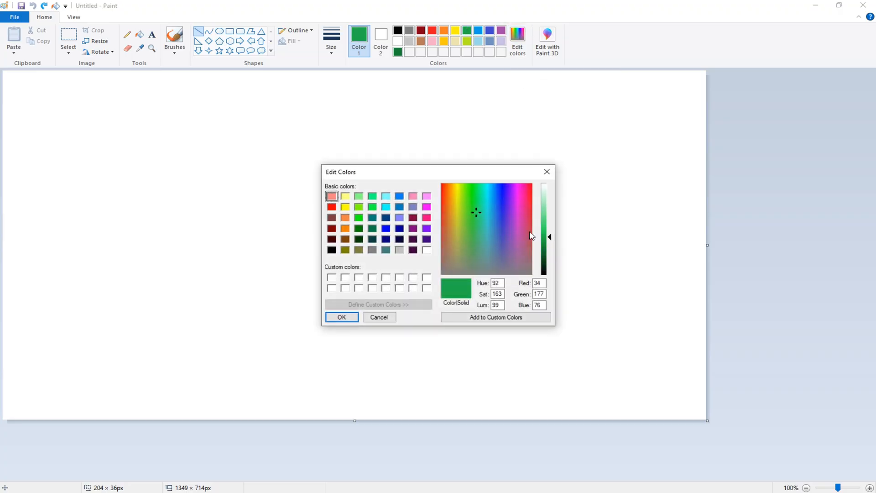
left_click_drag(553, 241, 550, 258)
left_click(341, 317)
left_click(518, 36)
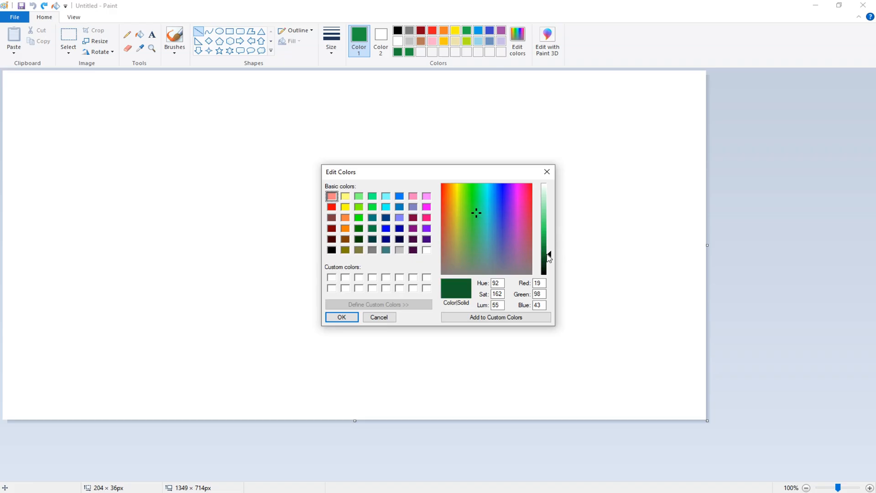
left_click(342, 317)
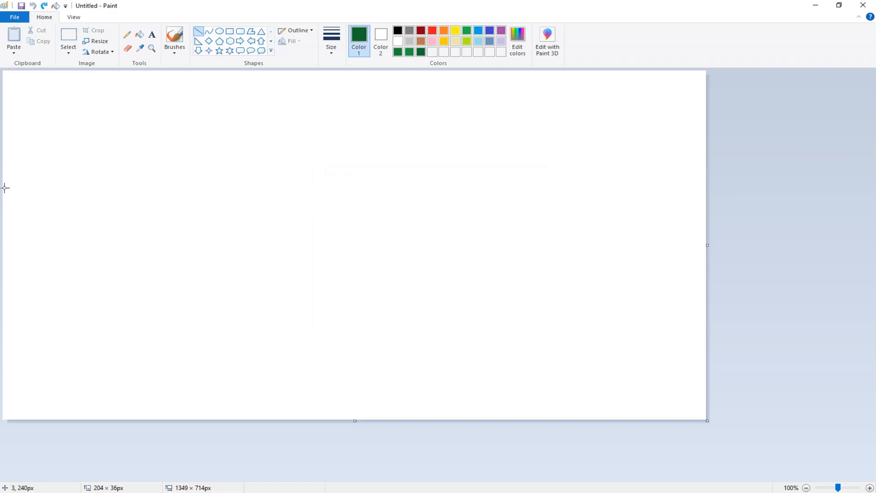
- Choose a thicker line and draw a dark green diagonal about 412 × 225 px across the canvas's upper-left corner
left_click_drag(5, 187, 188, 72)
key("ctrl+z")
left_click(332, 43)
left_click(358, 103)
mouse_move(4, 184)
left_mouse_down()
mouse_move(110, 121)
mouse_move(218, 74)
left_mouse_up()
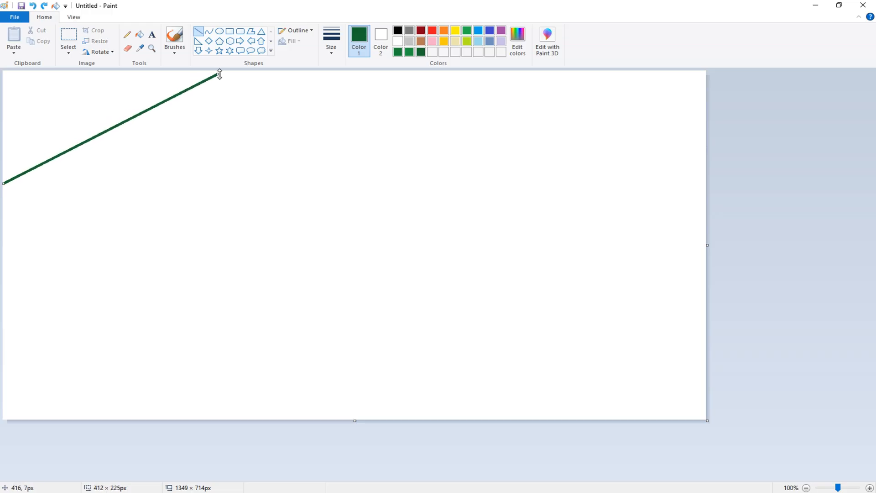
- Extend the diagonal line to the canvas's top edge and fill the upper-left corner with dark green
left_click(137, 38)
left_click(117, 88)
key("ctrl+z")
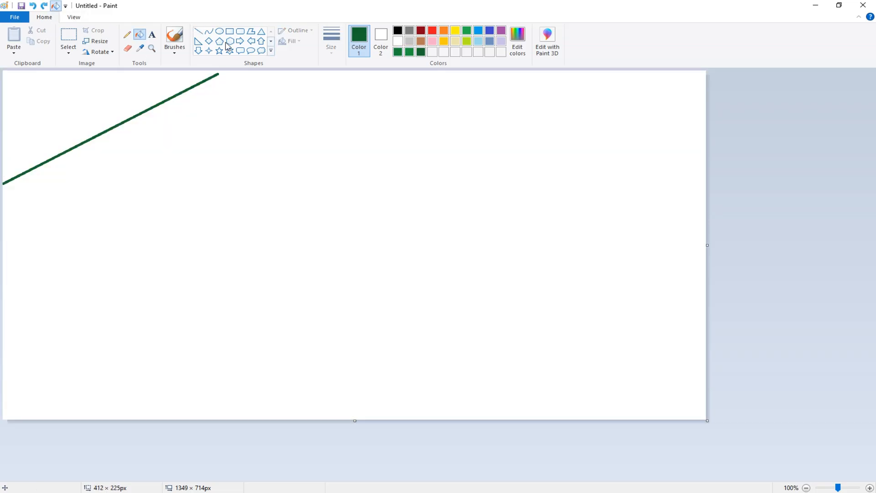
left_click(198, 31)
left_click_drag(216, 74, 232, 68)
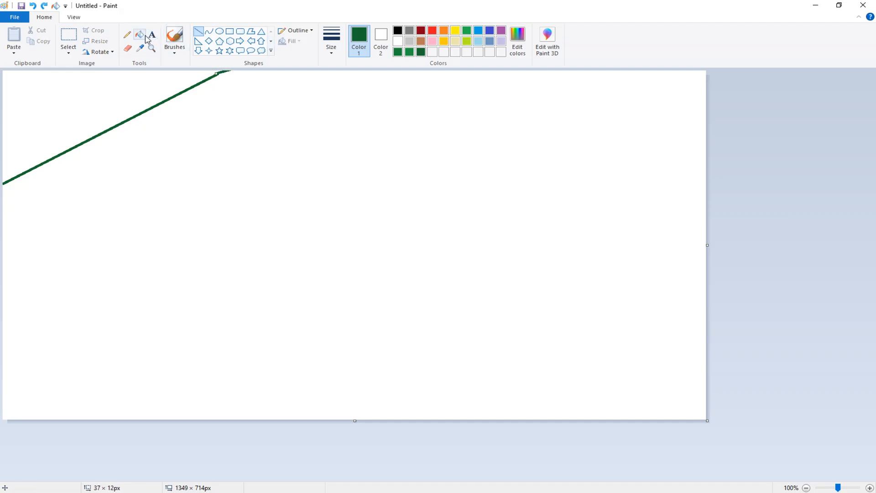
left_click(146, 38)
left_click(157, 78)
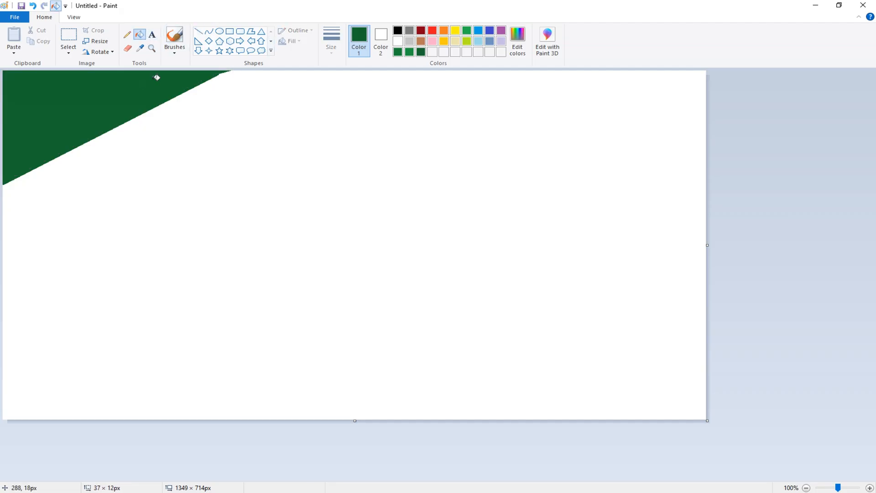
- Try a medium green diagonal about 1193 × 512 px across the canvas and fill the area above it
left_click(198, 32)
left_click(409, 51)
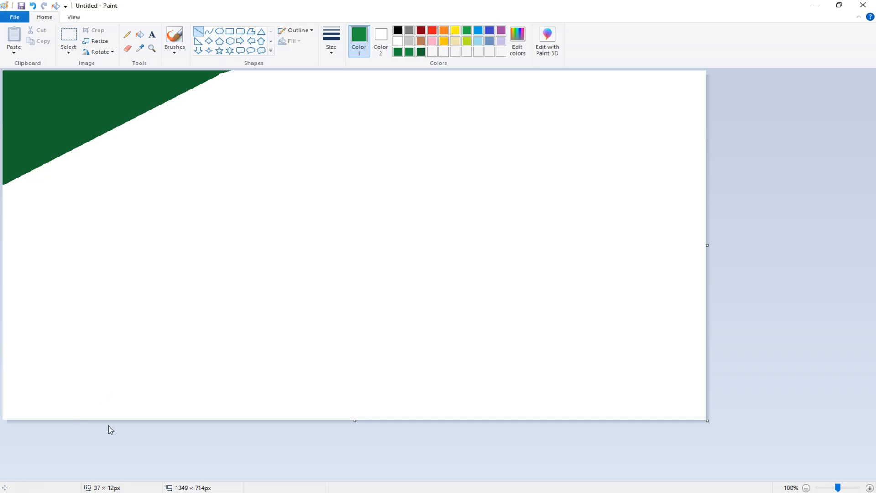
left_click_drag(81, 418, 702, 168)
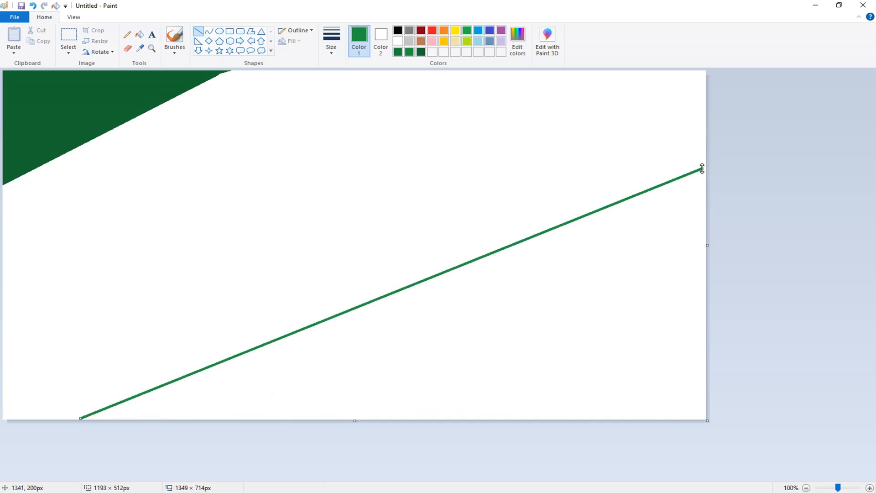
left_click(140, 34)
left_click(288, 214)
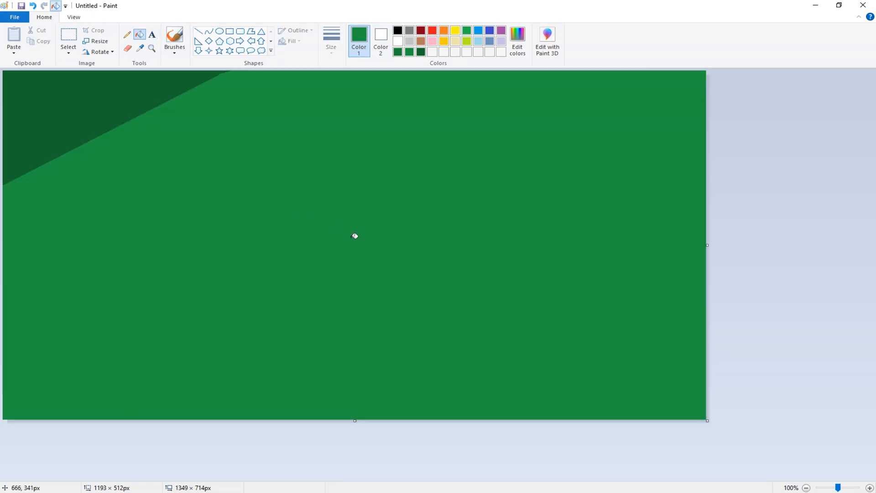
key("ctrl+z")
- Try a medium green diagonal about 1287 × 576 px reaching the right edge and fill the area above it
left_click(198, 31)
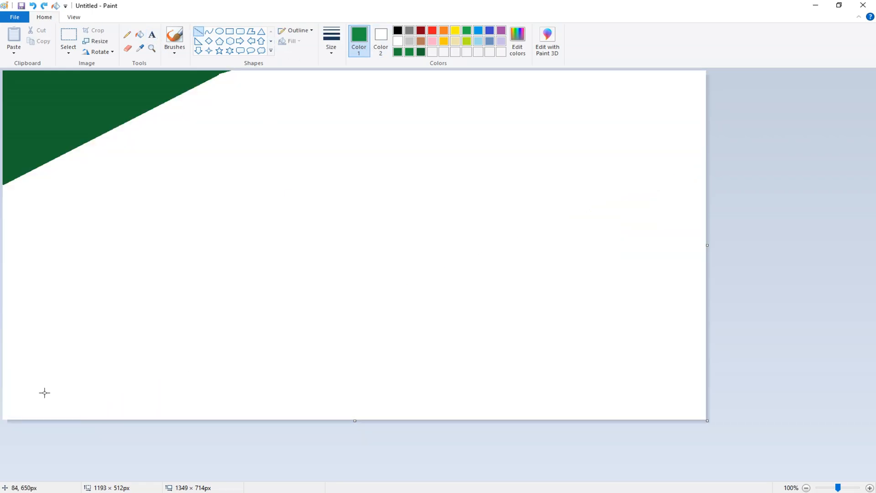
left_click_drag(41, 418, 710, 139)
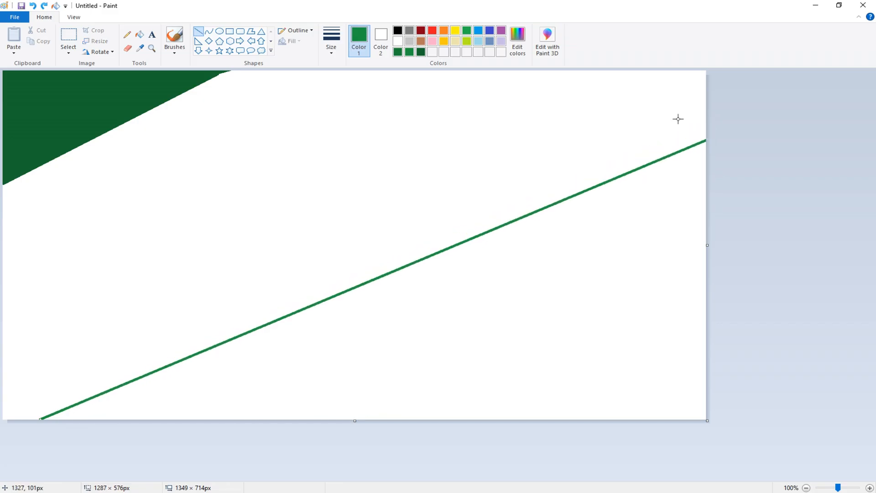
left_click(140, 37)
left_click(255, 152)
key("ctrl+z")
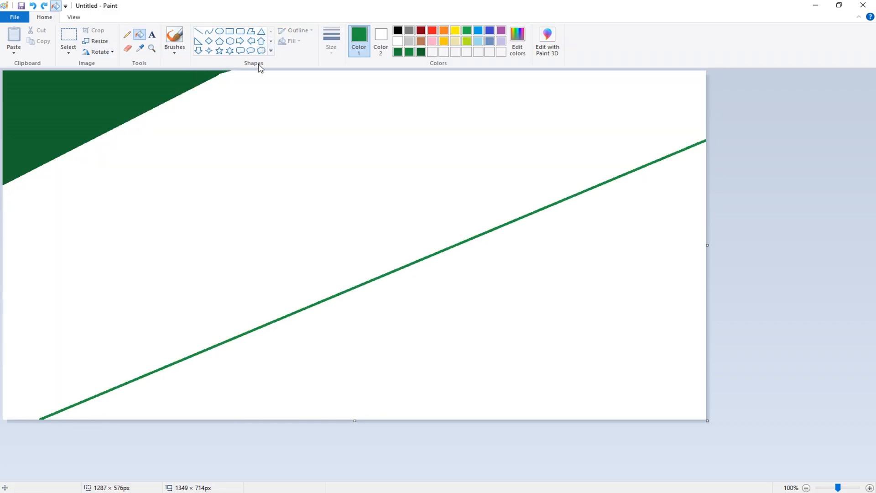
- Undo the long diagonal and the dark green corner shape until the canvas is blank
key("ctrl+z")
key("ctrl+z")
key("ctrl+z")
- Draw a medium green diagonal about 574 × 269 px across the upper-left corner and fill the corner with the same green
left_click(198, 31)
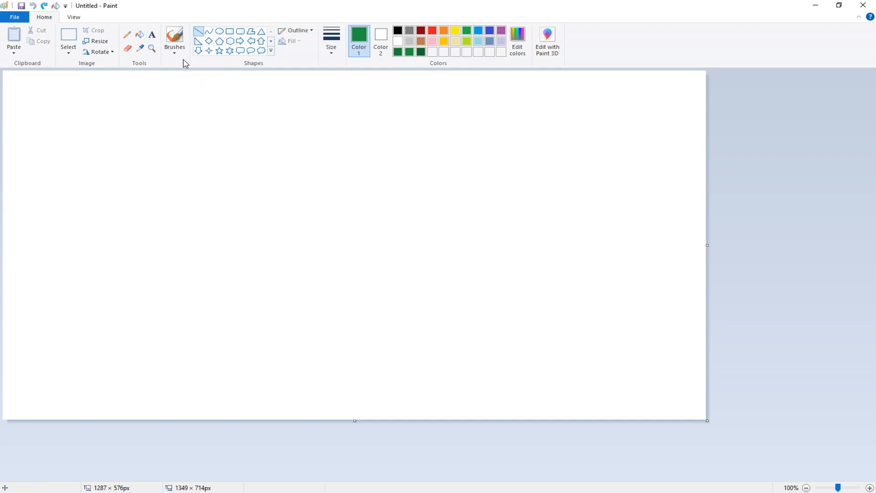
left_click_drag(5, 200, 302, 69)
left_click(140, 35)
left_click(153, 109)
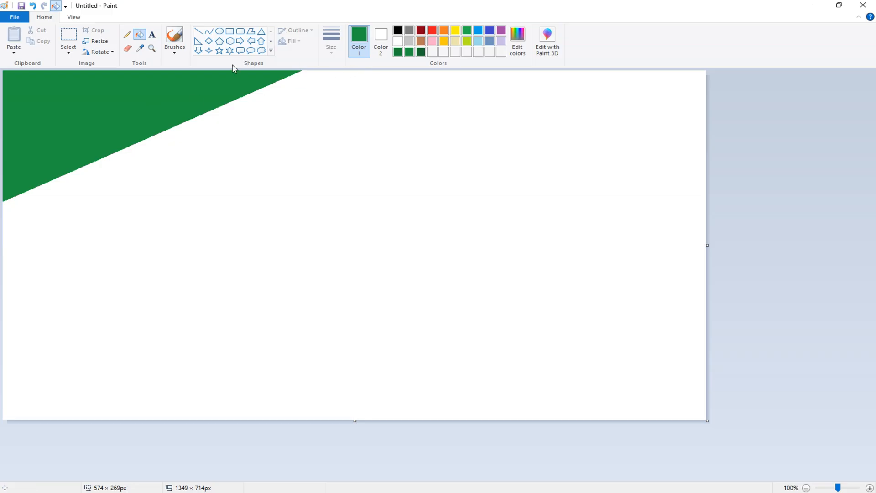
- Try two long medium green diagonals below the corner shape, about 1329 × 385 px and about 1289 × 597 px
left_click(199, 31)
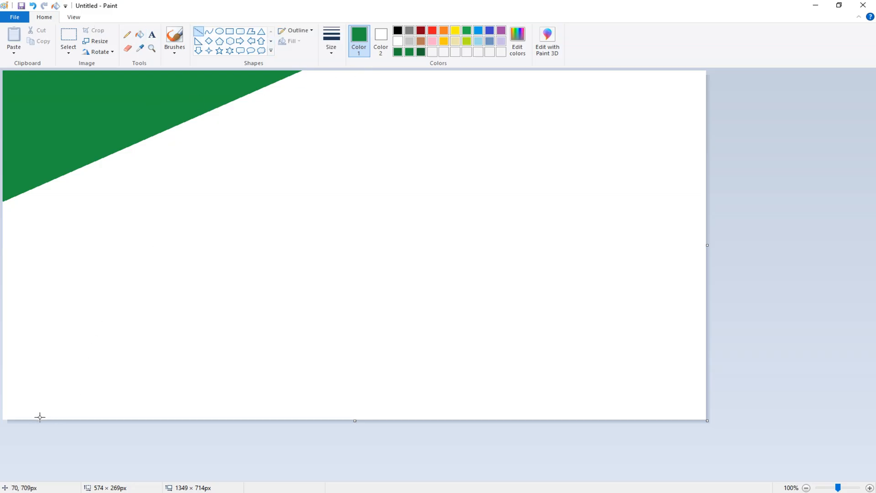
left_click_drag(4, 361, 695, 173)
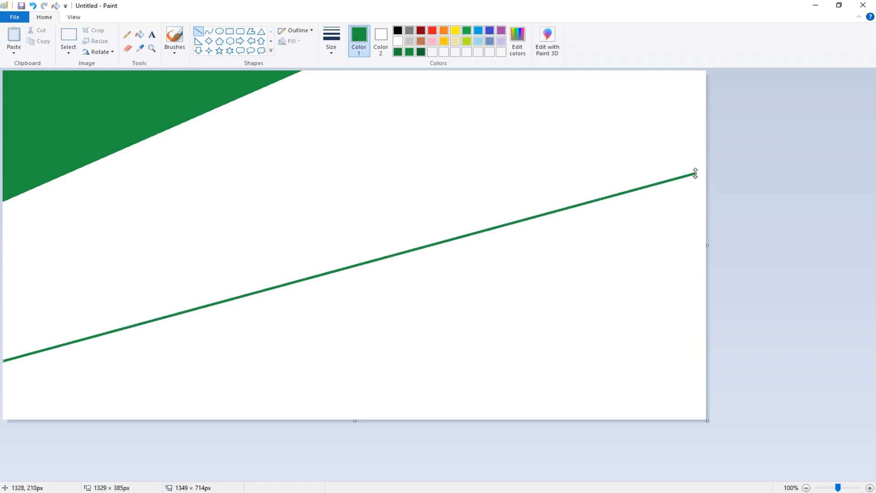
key("ctrl+z")
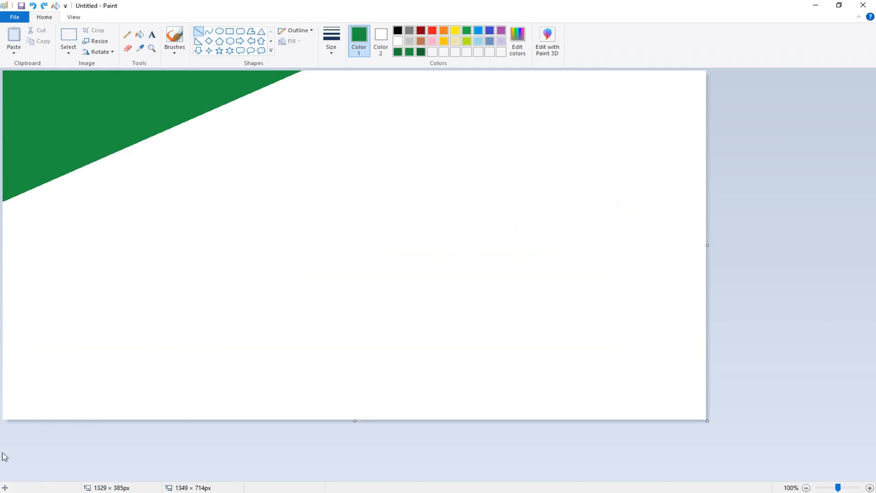
left_click_drag(34, 418, 706, 128)
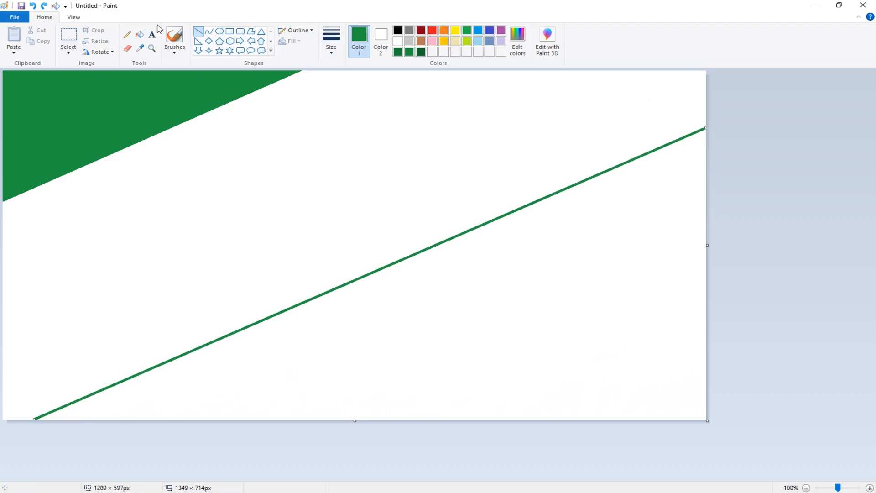
key("ctrl+z")
- Undo the corner's medium green fill and refill the corner with the darkest custom green
key("ctrl+z")
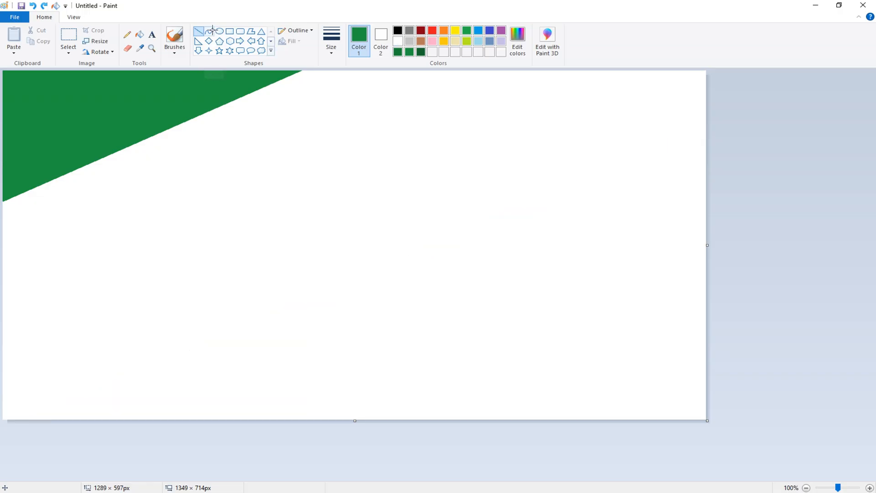
left_click(421, 52)
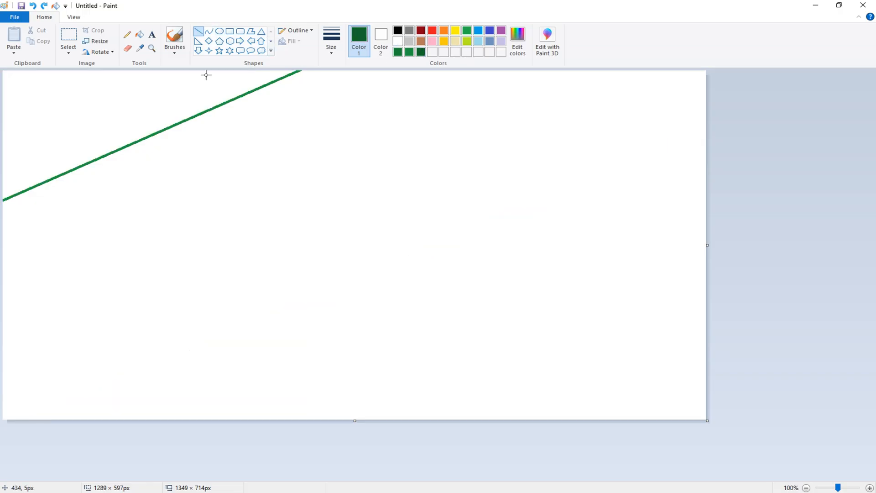
left_click(141, 35)
left_click(164, 96)
- Draw a medium green diagonal about 1351 × 678 px across the canvas, filling the area above it medium green and below it yellow
left_click(410, 52)
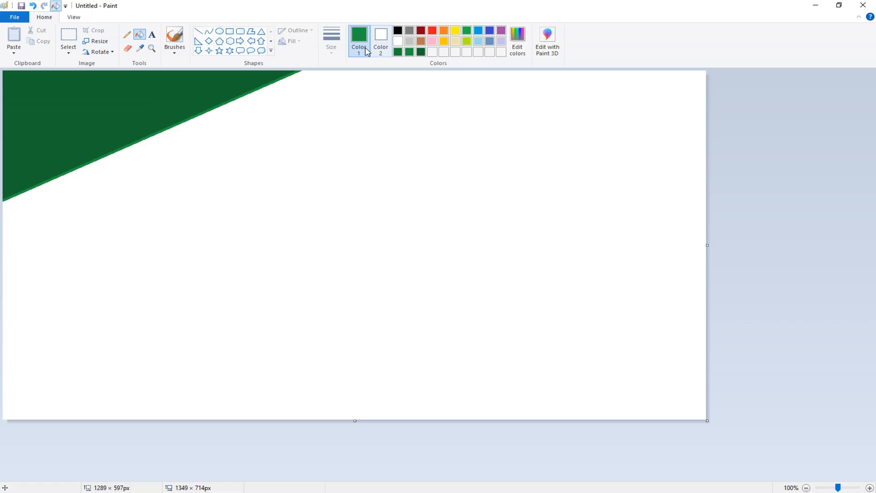
left_click(199, 31)
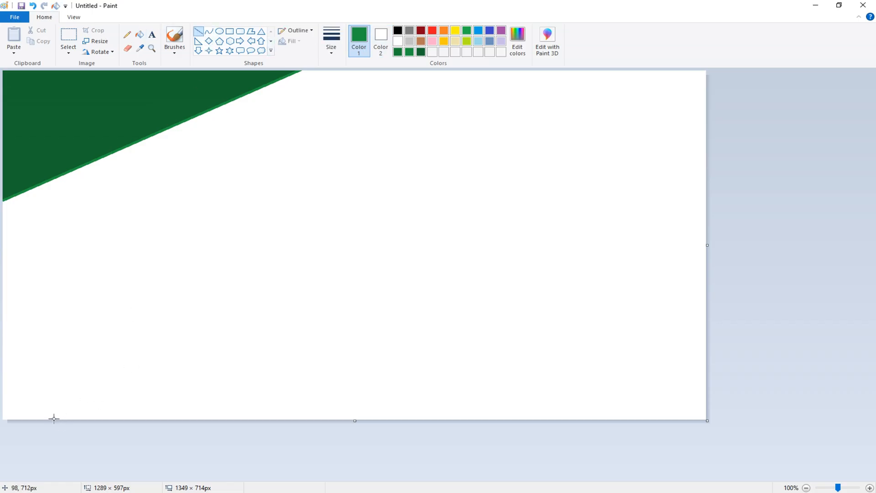
left_click_drag(54, 419, 759, 90)
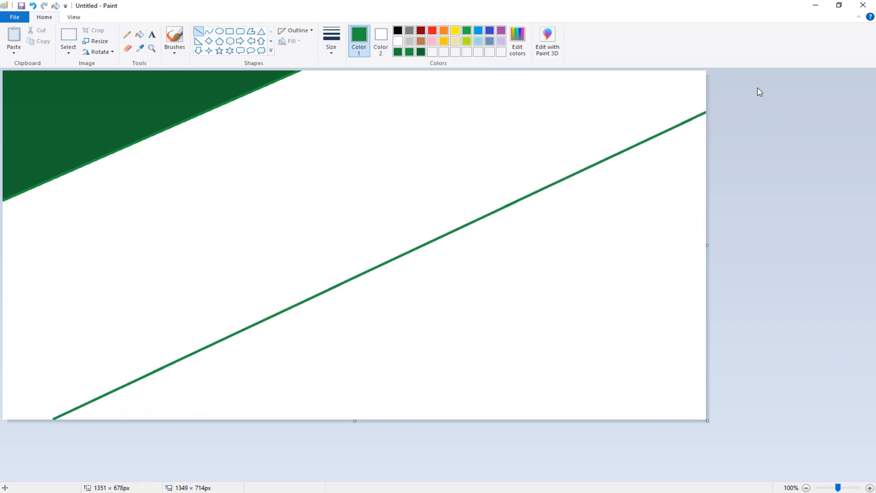
left_click(140, 34)
left_click(256, 87)
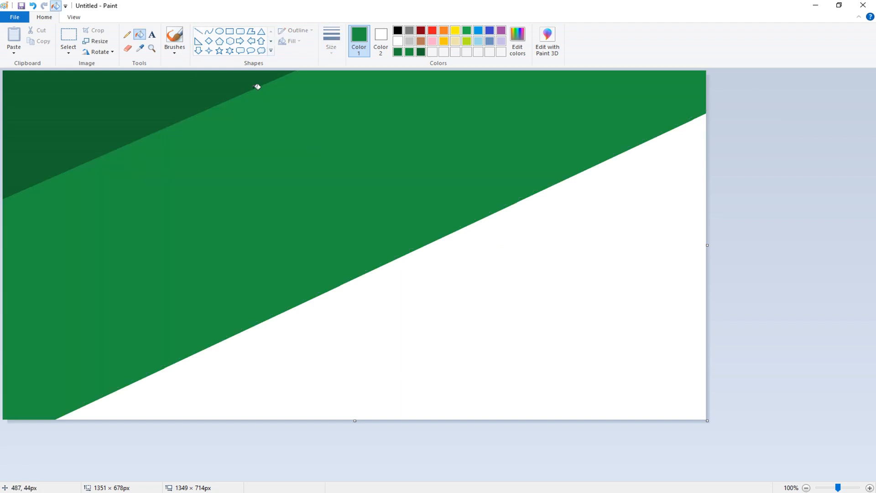
left_click(455, 30)
left_click(473, 268)
- Copy the image's horizontal pixel value and resize the image to 1 px wide without maintaining the aspect ratio
left_click(105, 42)
left_click(127, 76)
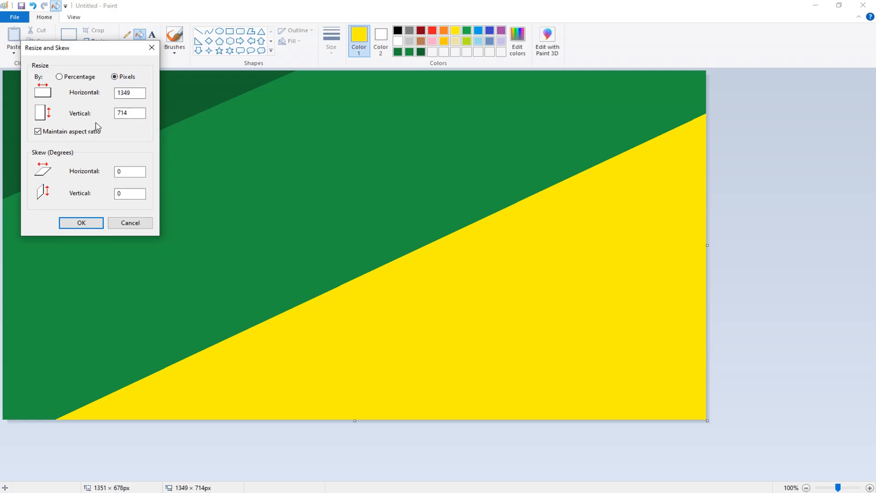
left_click(87, 133)
right_click(134, 94)
left_click(147, 125)
key("ctrl+c")
key("Return")
- Stretch the image back to 1349 px wide without maintaining the aspect ratio to create a vertical gradient
left_click(93, 42)
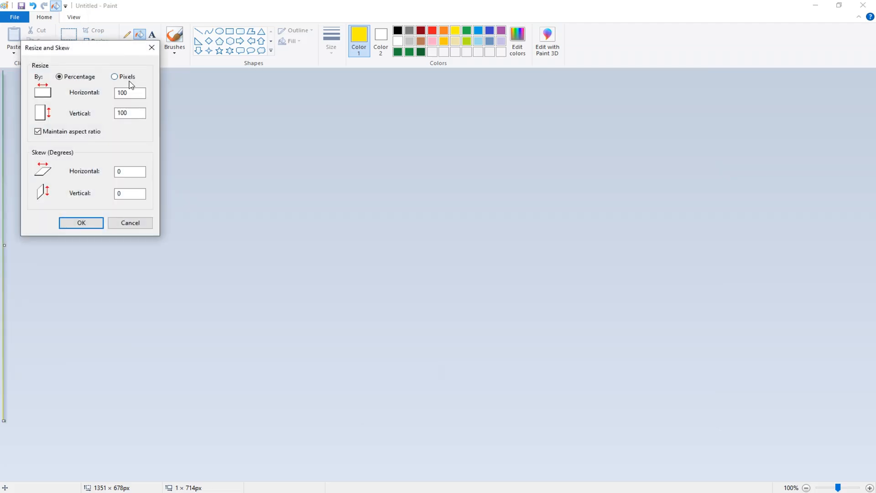
left_click(114, 77)
left_click(100, 134)
double_click(119, 93)
right_click(128, 91)
left_click(154, 133)
key("Return")
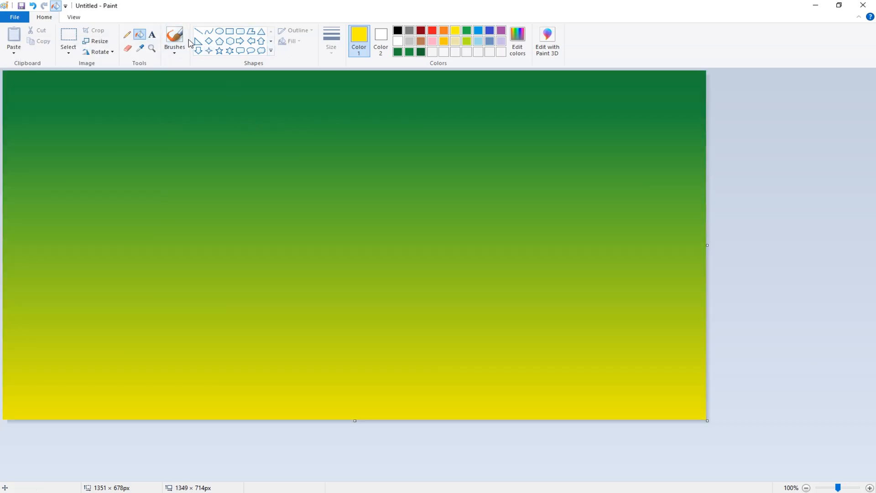
- Draw a black rectangle with solid black fill, about 1355 × 19 px, across the full width of the gradient's lower part
left_click(230, 31)
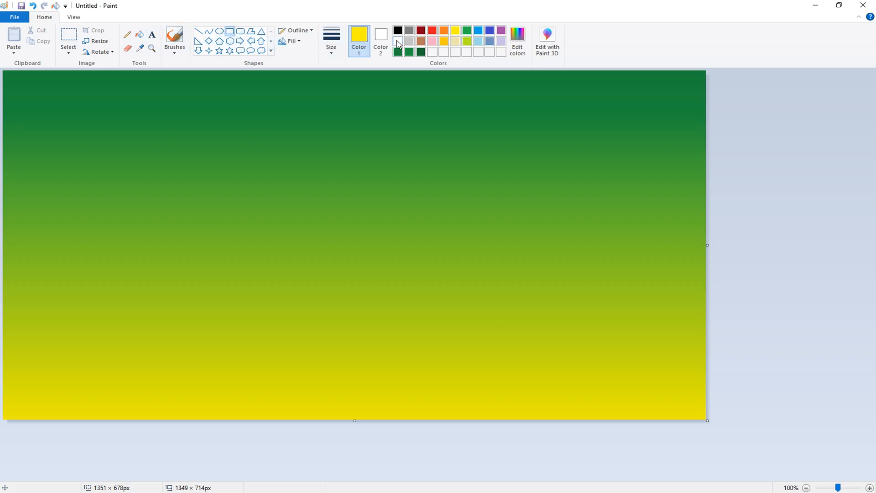
left_click(397, 31)
left_click(381, 40)
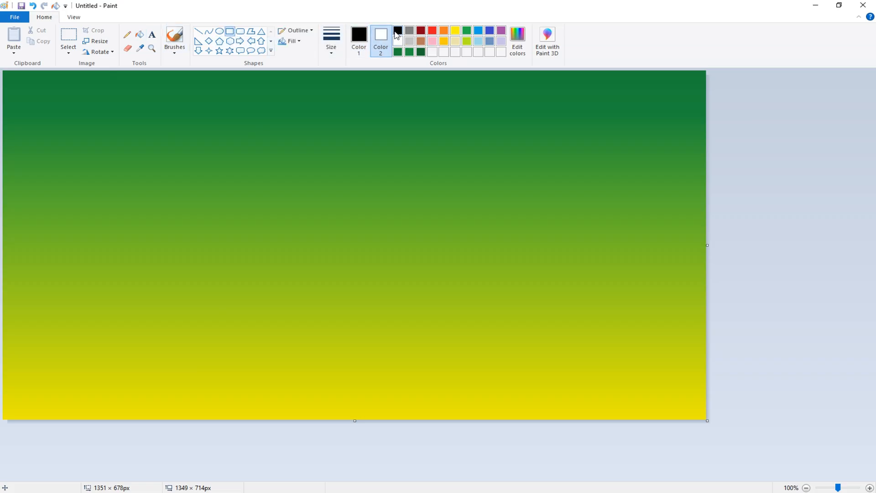
left_click(292, 41)
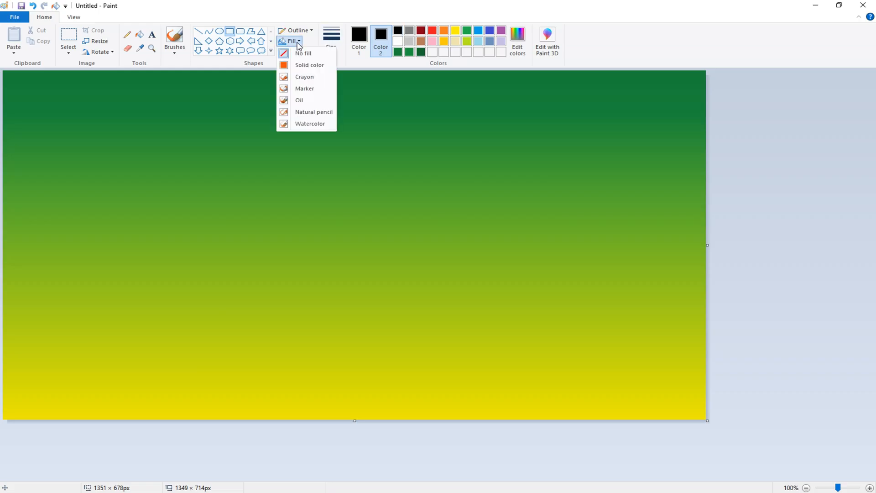
left_click(297, 67)
left_click_drag(7, 298, 710, 304)
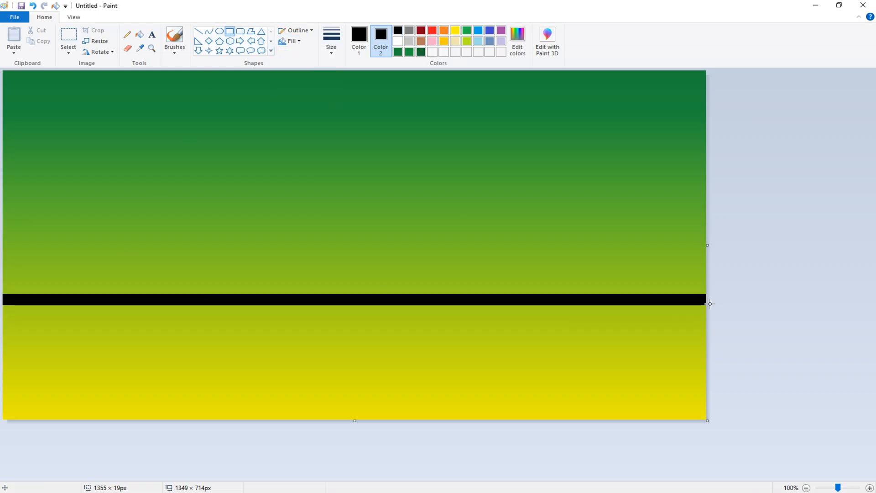
- Draw a solid black vertical bar about 16 × 243 px from the horizontal bar's left part down to the canvas's bottom edge
left_click(110, 338)
left_click_drag(42, 306, 47, 418)
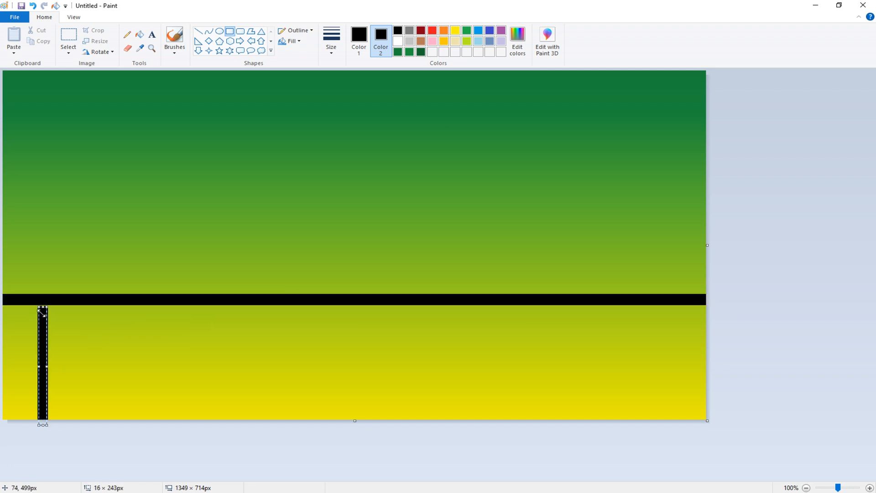
- Enlarge the first vertical bar to about 23 × 248 px and draw two more black bars beside it, about 26 × 237 and 28 × 241 px
left_click_drag(35, 302, 33, 301)
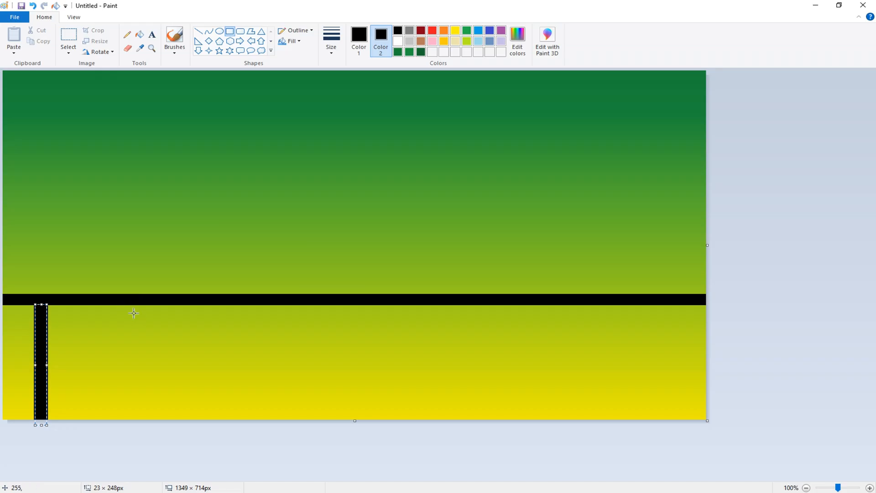
left_click_drag(131, 305, 142, 420)
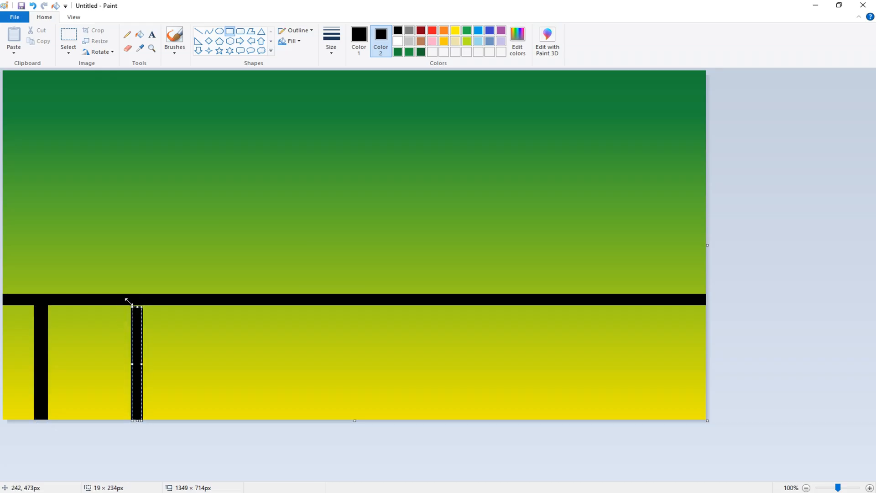
left_click_drag(128, 302, 125, 302)
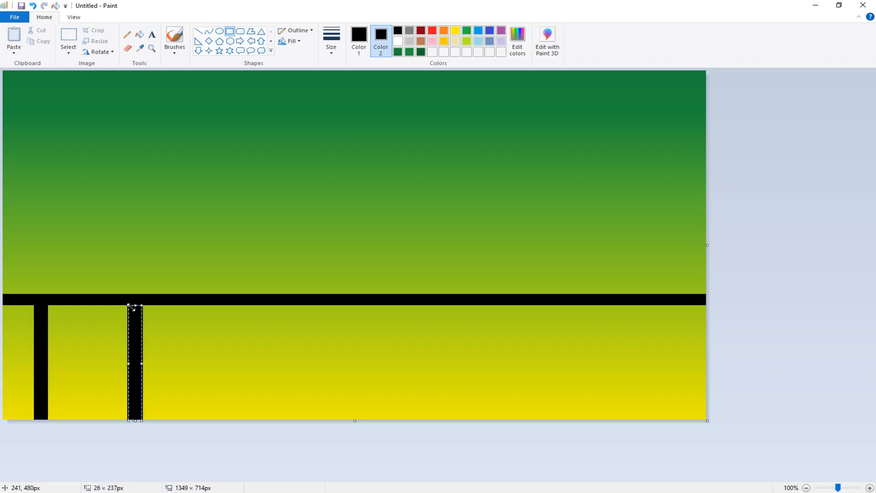
left_click_drag(231, 308, 242, 421)
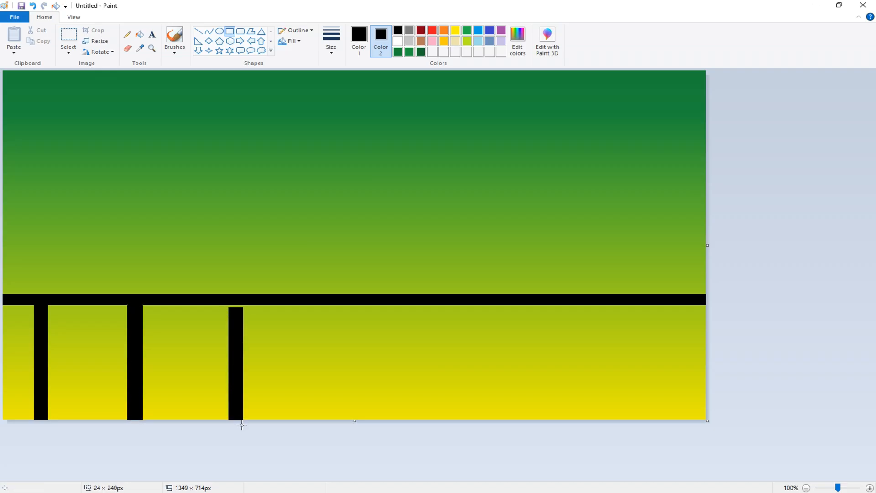
left_click_drag(229, 306, 225, 305)
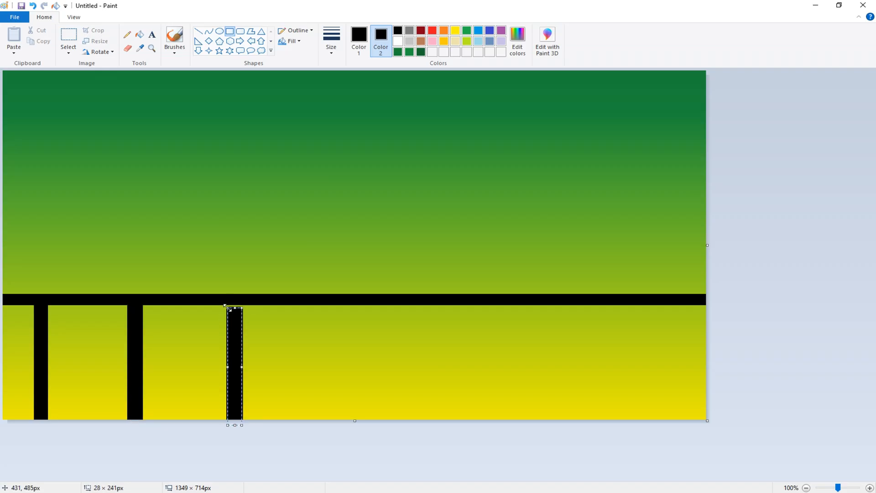
- Draw the fourth and fifth black vertical bars below the horizontal bar, about 26 × 247 px and 20 × 247 px
left_click_drag(314, 308, 328, 425)
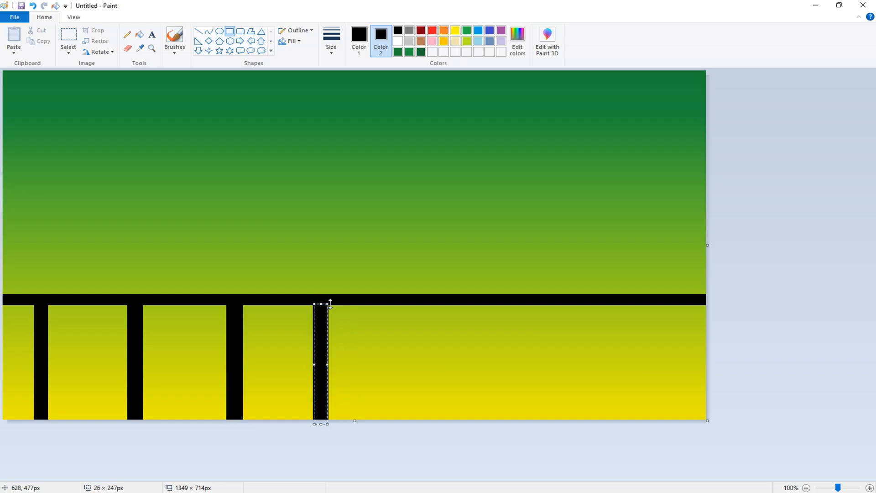
left_click_drag(401, 309, 421, 426)
left_click_drag(396, 306, 395, 304)
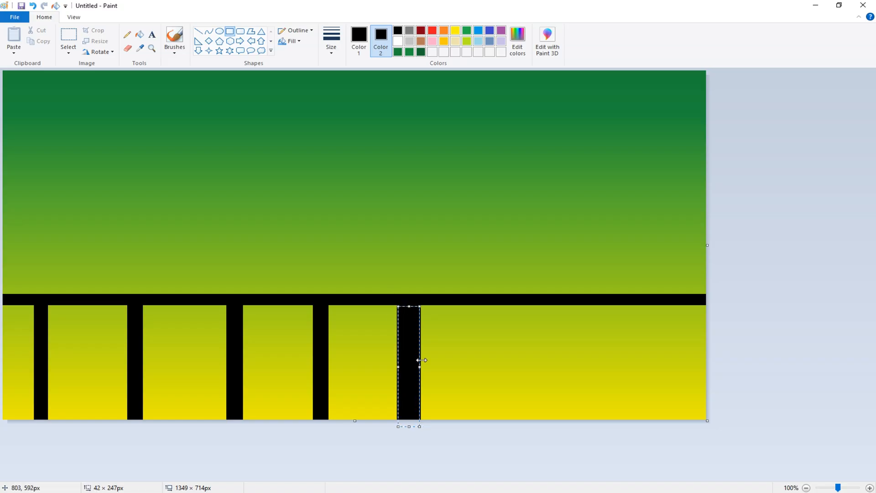
left_click_drag(422, 360, 408, 360)
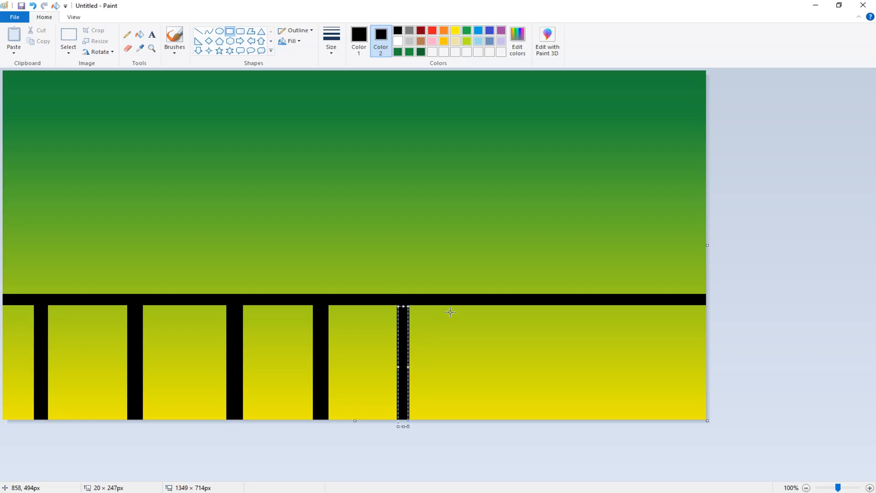
- Add the sixth and seventh black vertical bars, about 27 × 243 px and 29 × 241 px, flush with the horizontal bar
left_click_drag(461, 308, 473, 425)
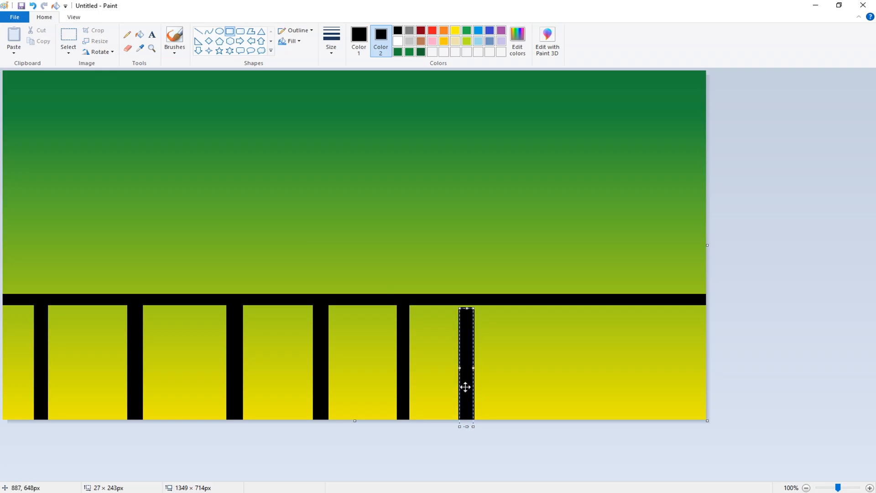
left_click_drag(467, 374, 469, 372)
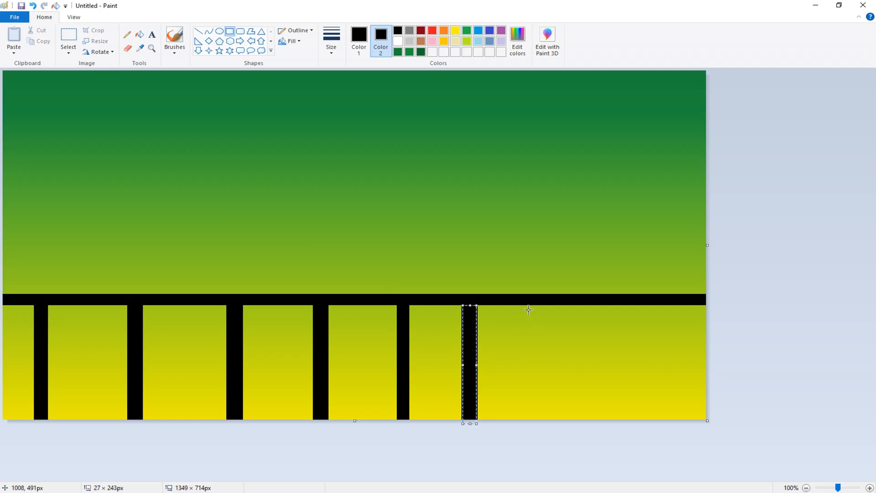
left_click_drag(529, 310, 544, 421)
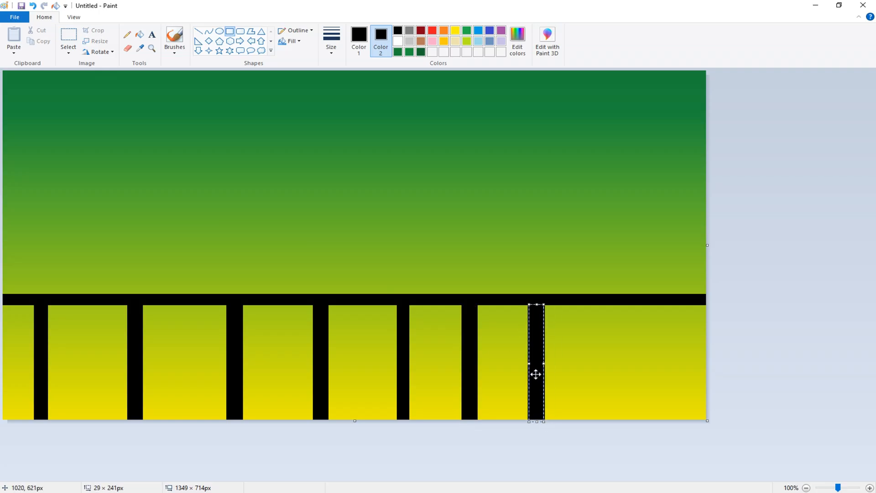
left_click_drag(535, 375, 538, 374)
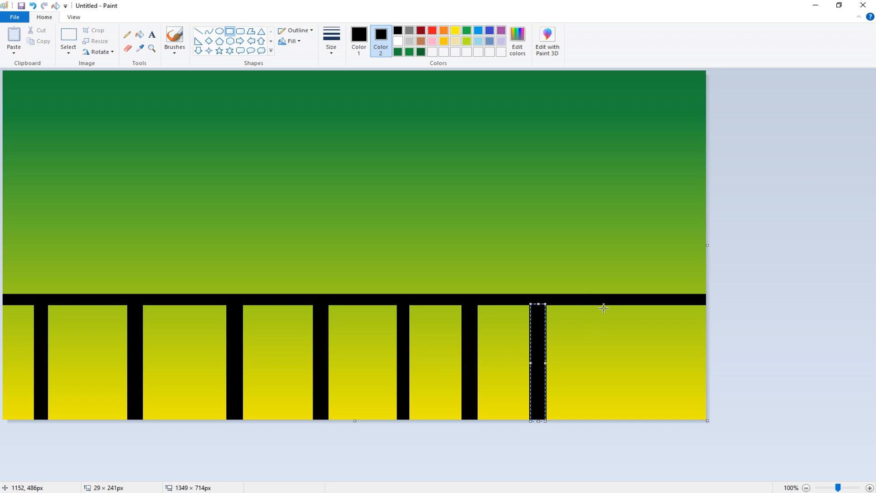
- Complete the fence with an eighth and ninth black vertical bar, about 27 × 247 px and 25 × 240 px, reaching the canvas's bottom edge
left_click_drag(600, 309, 623, 425)
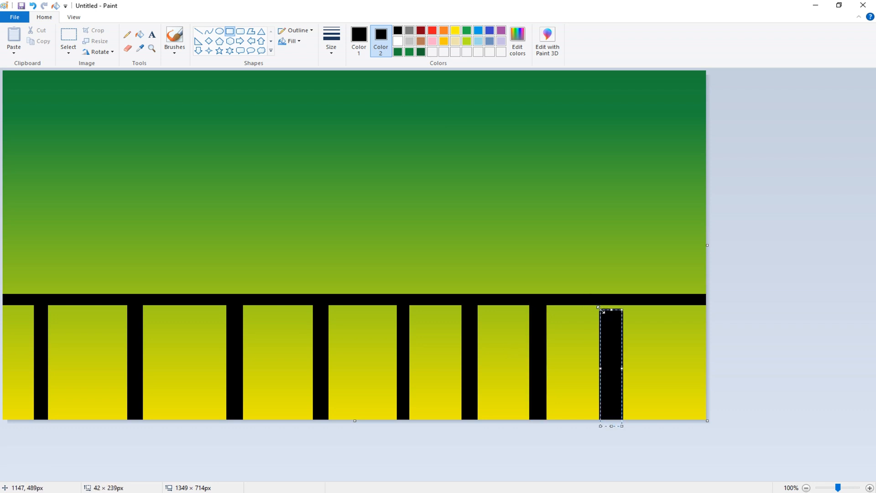
left_click_drag(601, 310, 600, 305)
left_click_drag(624, 369, 614, 369)
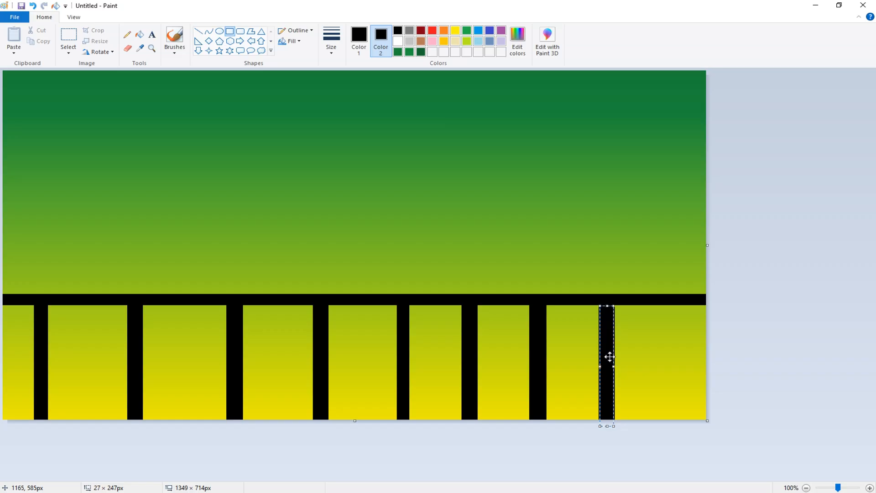
mouse_move(650, 306)
left_mouse_down()
mouse_move(665, 416)
mouse_move(646, 306)
left_mouse_up()
left_click_drag(650, 360, 651, 361)
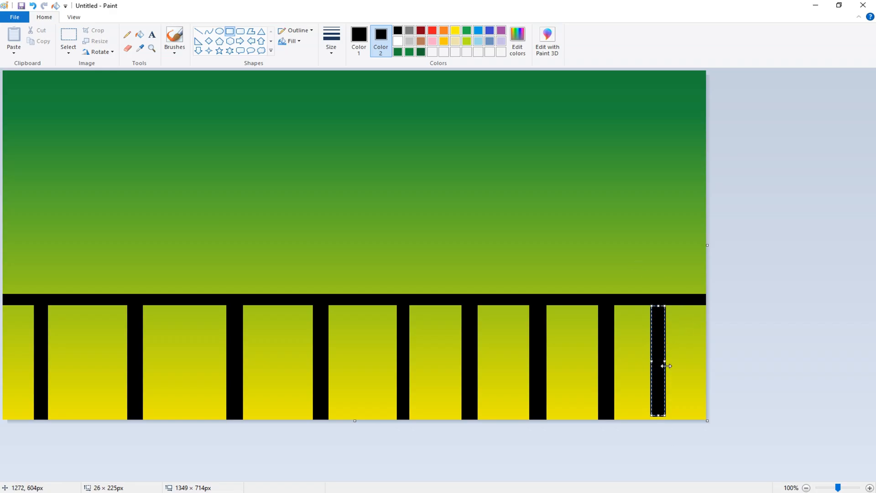
left_click_drag(667, 366, 658, 362)
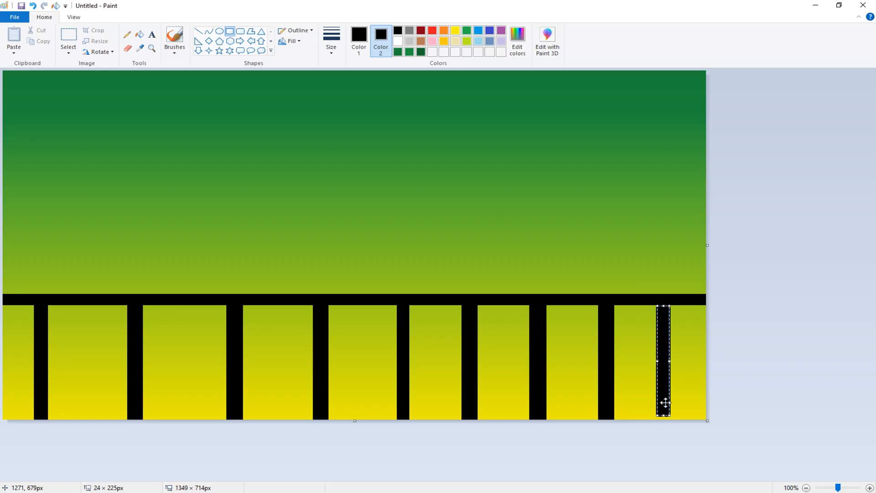
left_click_drag(666, 417, 668, 424)
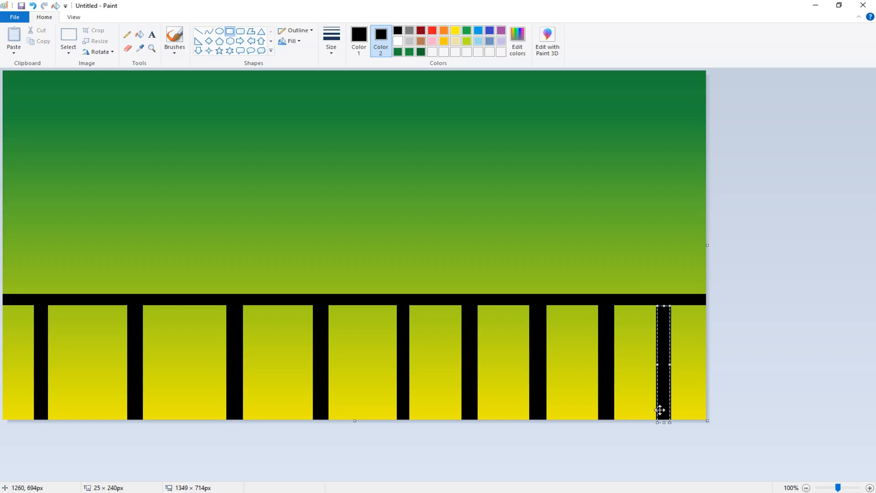
- Paint a thick black tree branch with the Oil brush, rising from the canvas's left edge into the upper part of the gradient
left_click(174, 42)
left_click(179, 54)
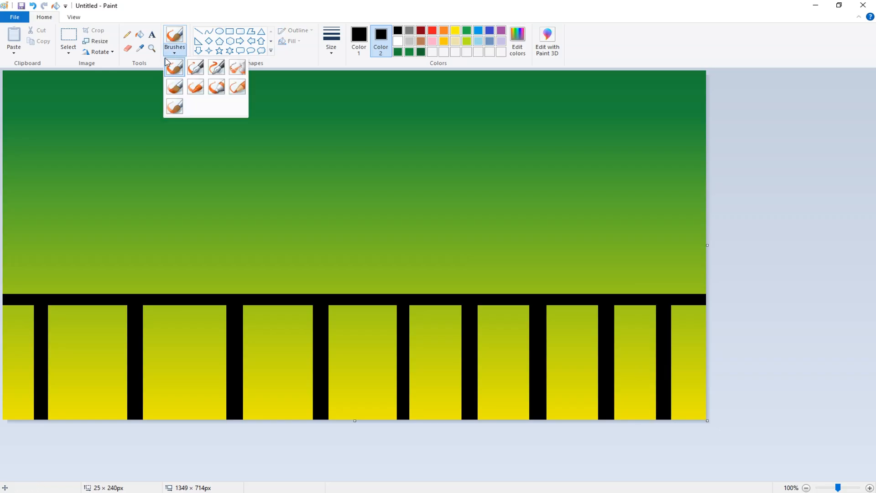
left_click(178, 89)
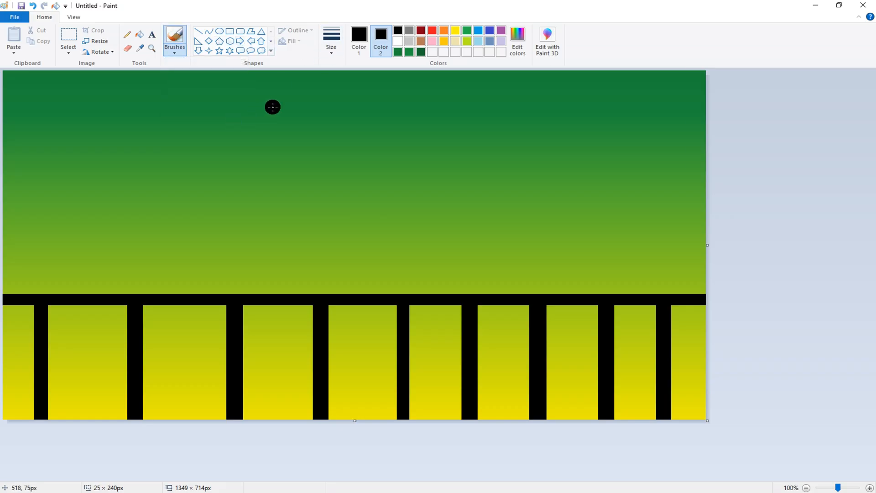
left_click(359, 39)
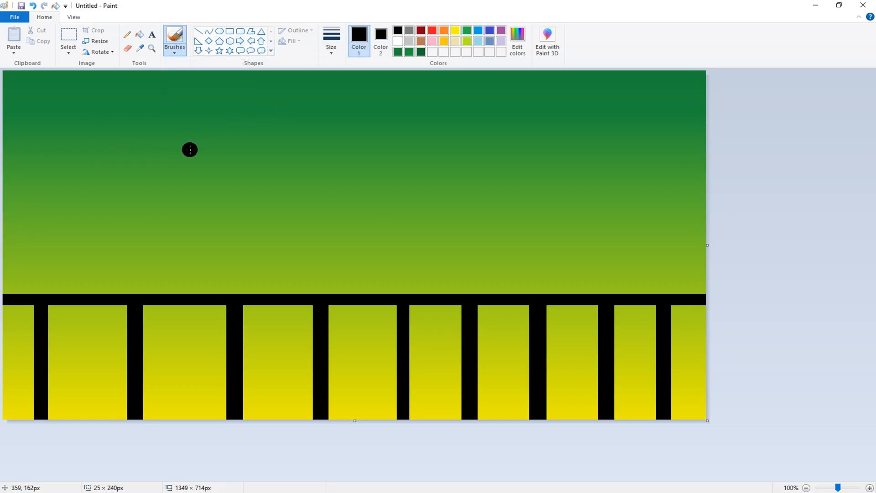
mouse_move(184, 150)
left_mouse_down()
mouse_move(171, 164)
mouse_move(67, 180)
mouse_move(3, 207)
left_mouse_up()
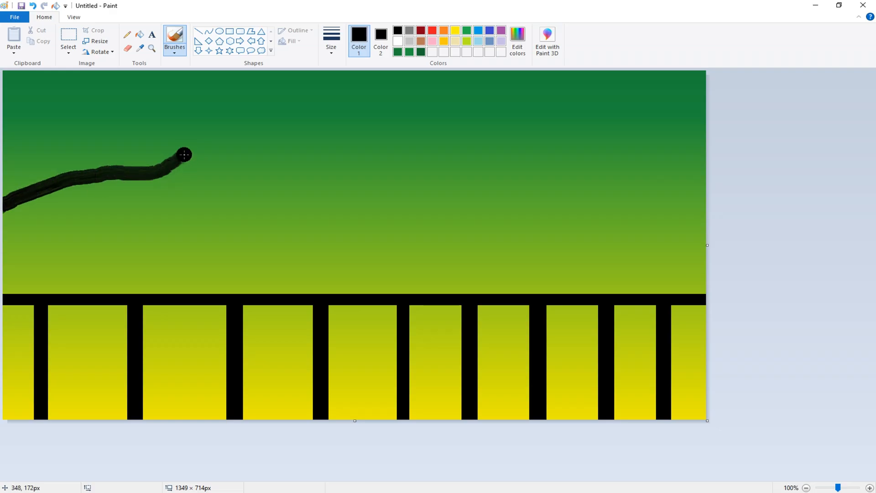
mouse_move(178, 152)
left_mouse_down()
mouse_move(97, 168)
mouse_move(26, 201)
mouse_move(32, 183)
mouse_move(9, 207)
mouse_move(31, 195)
mouse_move(5, 207)
mouse_move(27, 201)
mouse_move(1, 211)
mouse_move(19, 187)
mouse_move(2, 198)
mouse_move(29, 209)
mouse_move(93, 171)
mouse_move(164, 163)
mouse_move(209, 143)
left_mouse_up()
mouse_move(32, 187)
left_mouse_down()
mouse_move(29, 180)
mouse_move(251, 138)
left_mouse_up()
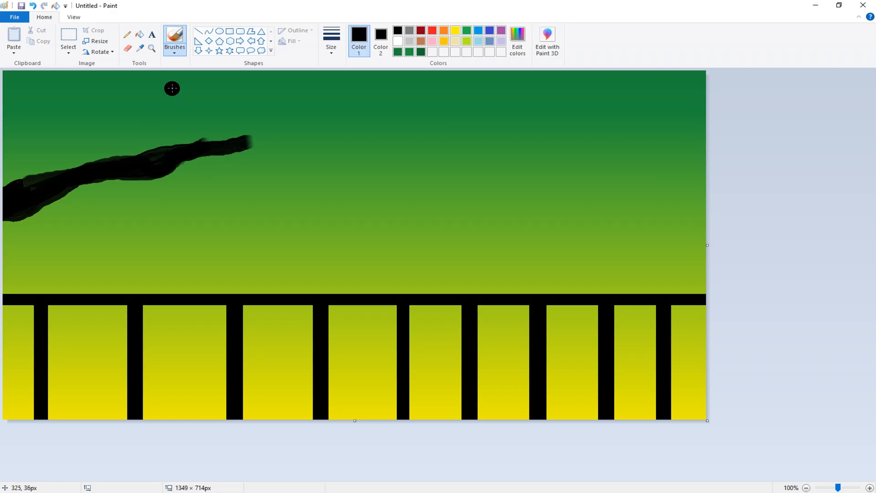
- Paint thinner black side branches with a smaller Oil brush: three upward, two downward, and one extending the main branch's tip to the right
left_click(331, 41)
left_click(352, 91)
mouse_move(61, 168)
left_mouse_down()
mouse_move(66, 152)
mouse_move(122, 107)
left_mouse_up()
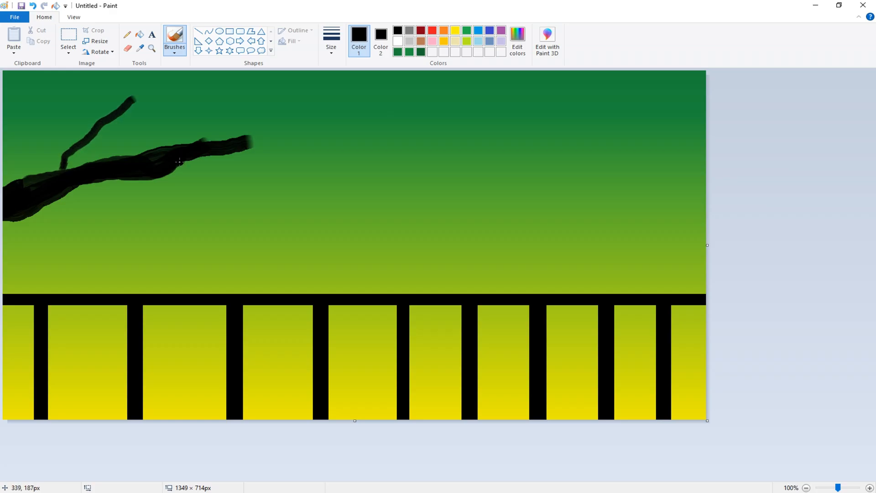
left_click_drag(179, 161, 231, 233)
left_click_drag(205, 137, 263, 95)
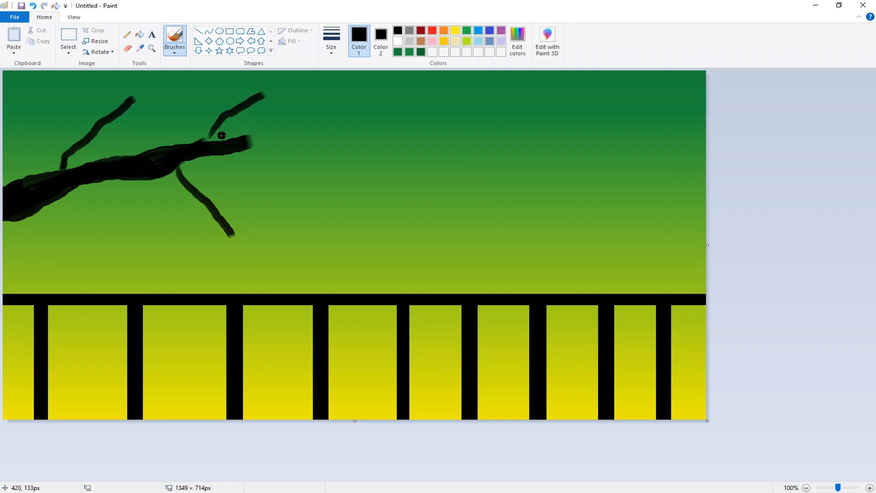
mouse_move(146, 152)
left_mouse_down()
mouse_move(163, 108)
mouse_move(205, 86)
left_mouse_up()
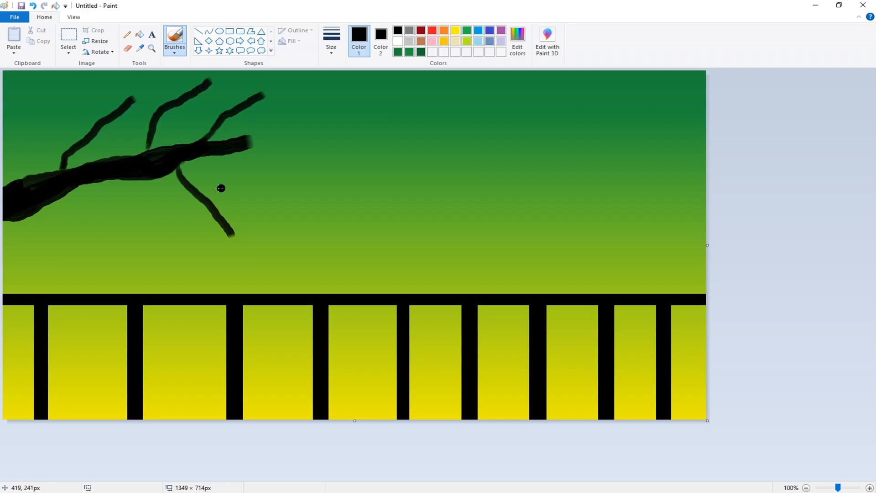
left_click_drag(96, 184, 69, 241)
left_click(252, 148)
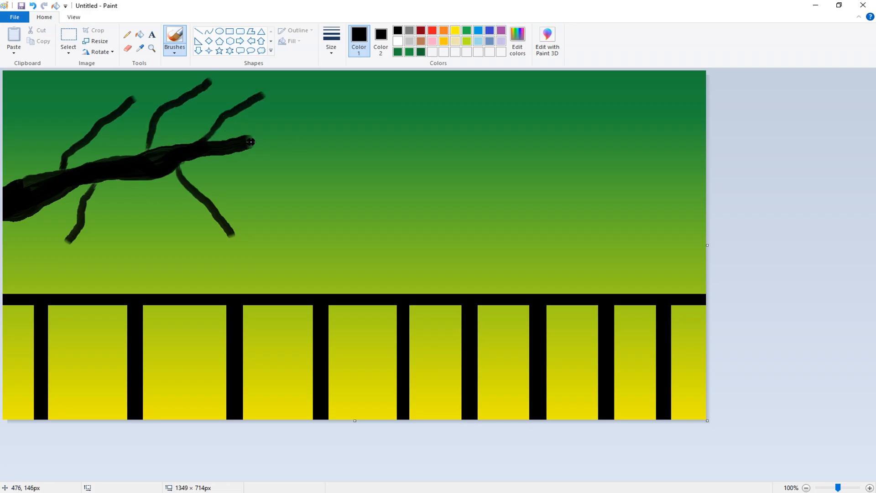
mouse_move(247, 140)
left_mouse_down()
mouse_move(270, 148)
mouse_move(348, 140)
left_mouse_up()
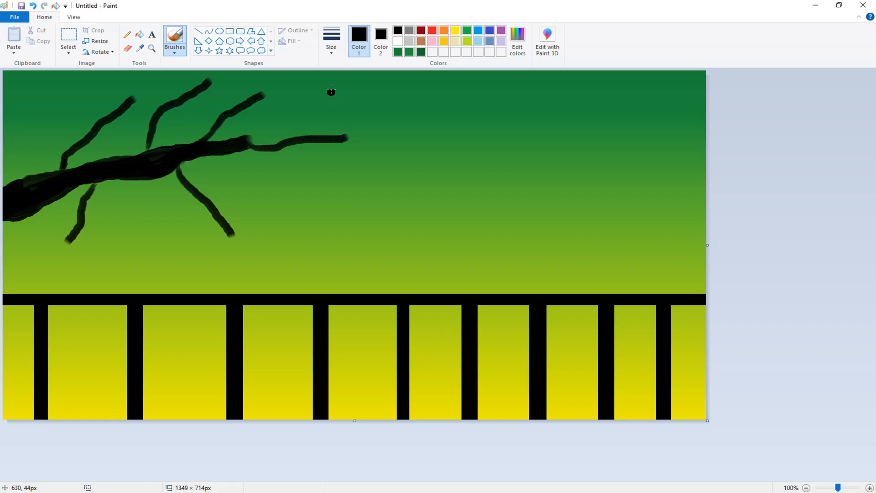
- Paint thin black twigs with the plain Brush on the extended branch's tip and on the ends of the two downward branches
left_click(332, 41)
left_click(347, 70)
left_click(174, 52)
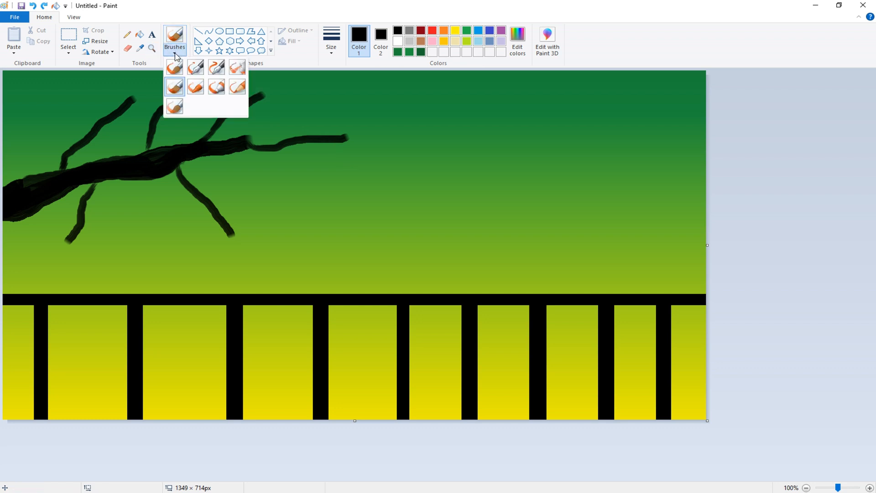
left_click(175, 67)
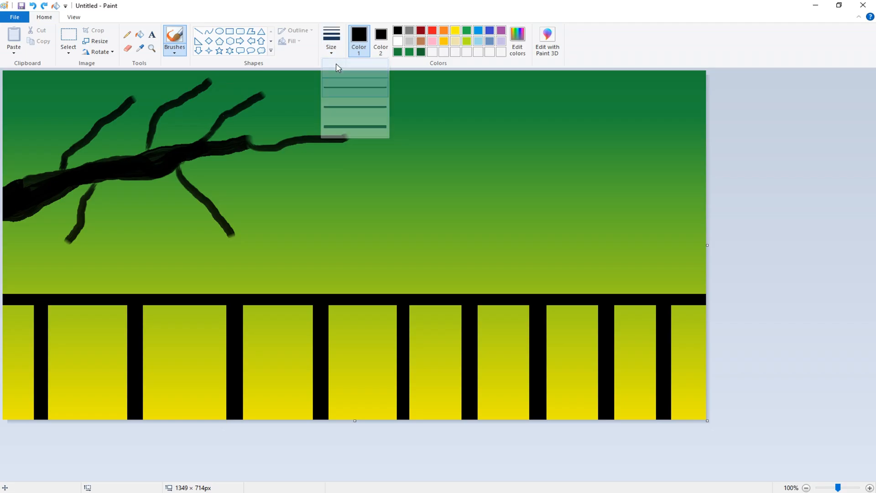
left_click(321, 126)
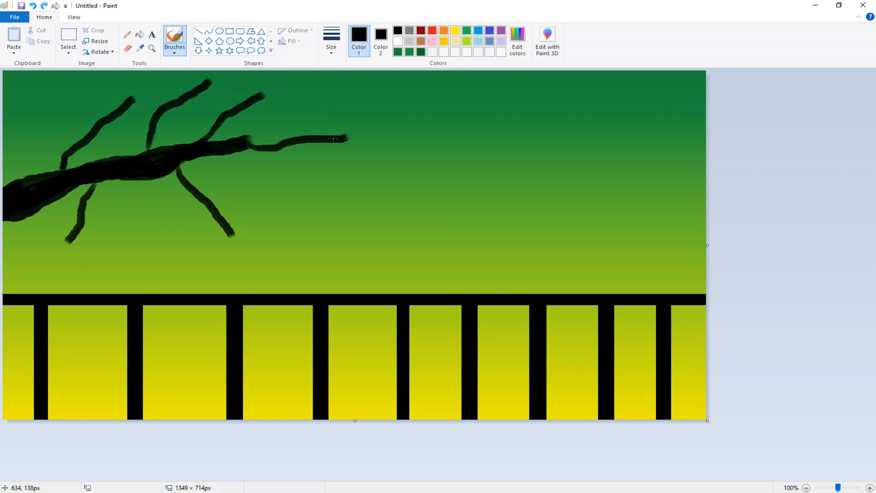
mouse_move(329, 133)
left_mouse_down()
mouse_move(341, 114)
mouse_move(361, 140)
mouse_move(374, 138)
mouse_move(367, 117)
left_mouse_up()
mouse_move(230, 233)
left_mouse_down()
mouse_move(255, 249)
mouse_move(229, 239)
mouse_move(227, 252)
mouse_move(205, 252)
left_mouse_up()
mouse_move(69, 240)
left_mouse_down()
mouse_move(75, 267)
mouse_move(63, 251)
mouse_move(55, 266)
mouse_move(51, 245)
mouse_move(40, 256)
left_mouse_up()
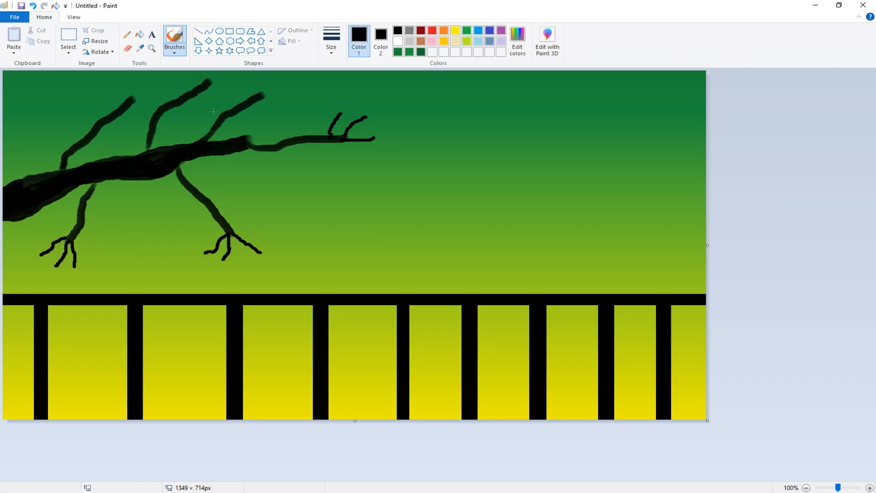
- Paint thin black twigs fanning out from the ends of the three upward branches
mouse_move(263, 95)
left_mouse_down()
mouse_move(263, 71)
mouse_move(283, 94)
mouse_move(302, 92)
mouse_move(280, 88)
mouse_move(296, 82)
left_mouse_up()
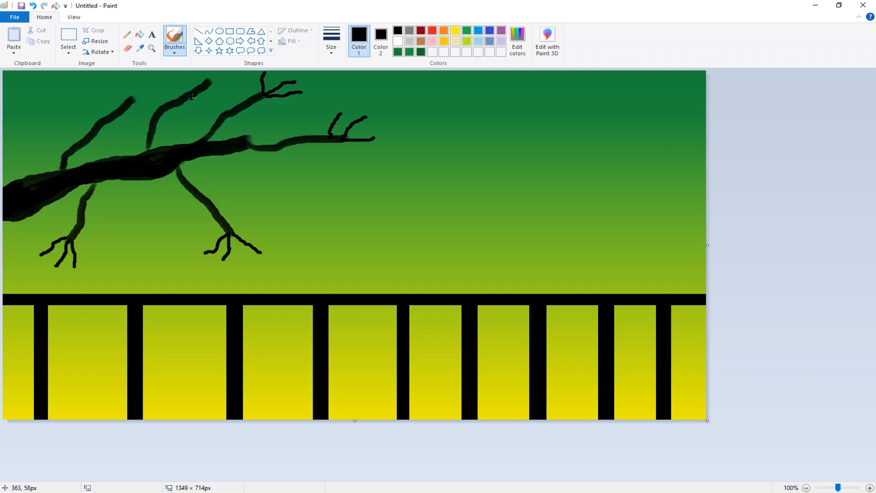
mouse_move(207, 83)
left_mouse_down()
mouse_move(189, 70)
mouse_move(236, 82)
mouse_move(222, 69)
left_mouse_up()
mouse_move(133, 97)
left_mouse_down()
mouse_move(124, 71)
mouse_move(154, 89)
mouse_move(173, 83)
mouse_move(154, 71)
left_mouse_up()
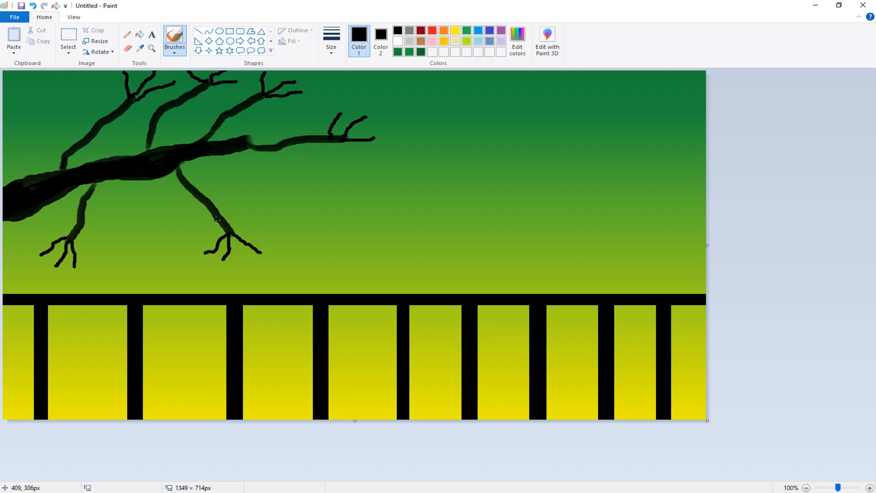
- Add extra twigs to the right downward branch and the extended branch's tip, and thicken the joint between the main branch and its extension
mouse_move(217, 222)
left_mouse_down()
mouse_move(185, 228)
mouse_move(263, 205)
left_mouse_up()
left_click_drag(344, 141, 362, 159)
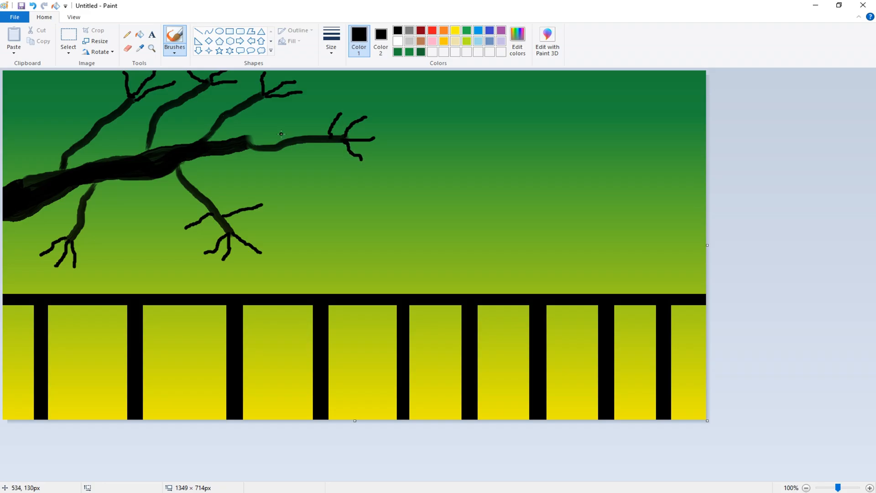
left_click_drag(249, 141, 280, 146)
- Draw a solid orange circle with orange outline and fill, about 167 × 177 px, in the sky to the right of the branch
left_click(477, 41)
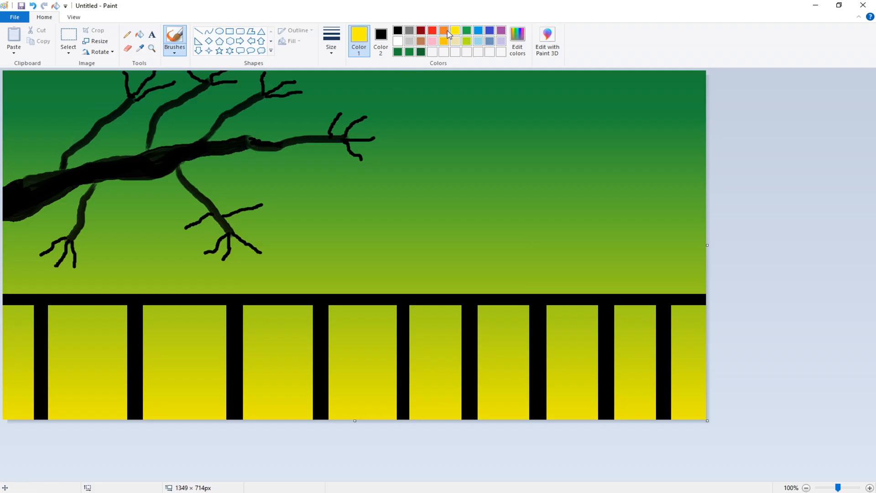
left_click(442, 35)
left_click(220, 31)
left_click(329, 50)
left_click(294, 43)
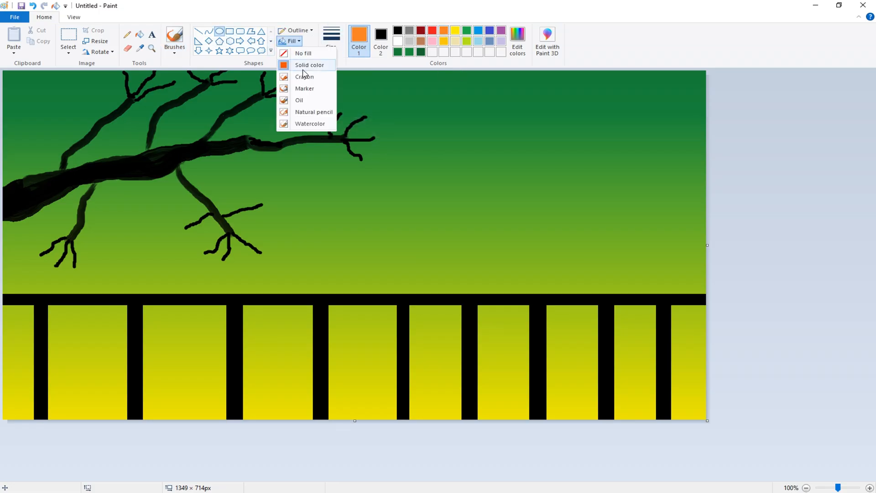
left_click(303, 66)
left_click_drag(434, 97, 488, 156)
key("ctrl+z")
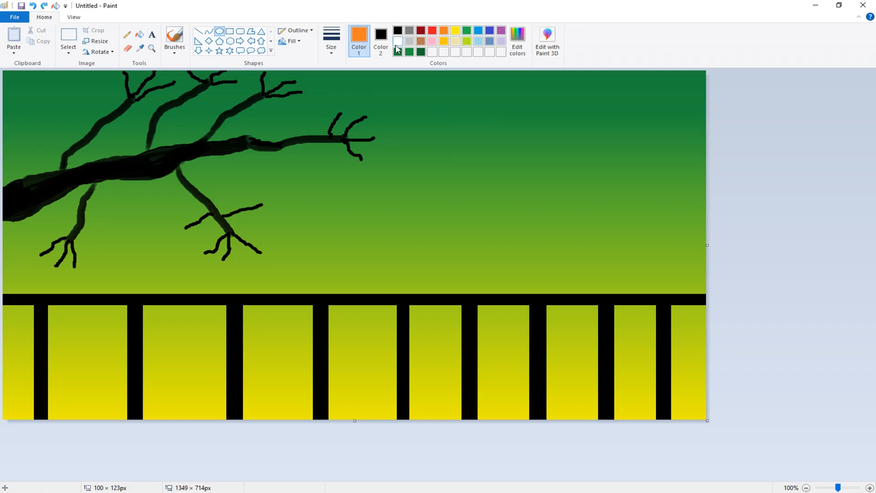
left_click(381, 41)
left_click(444, 30)
left_click_drag(457, 92, 541, 178)
left_click_drag(513, 143, 523, 143)
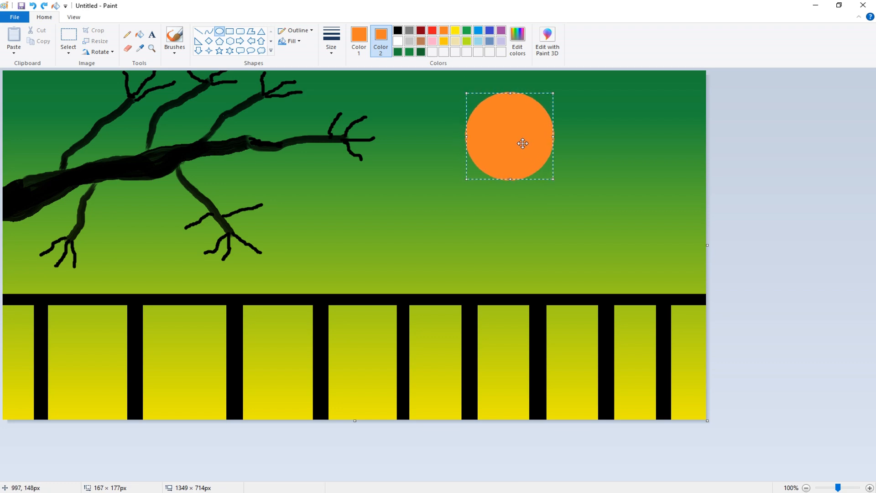